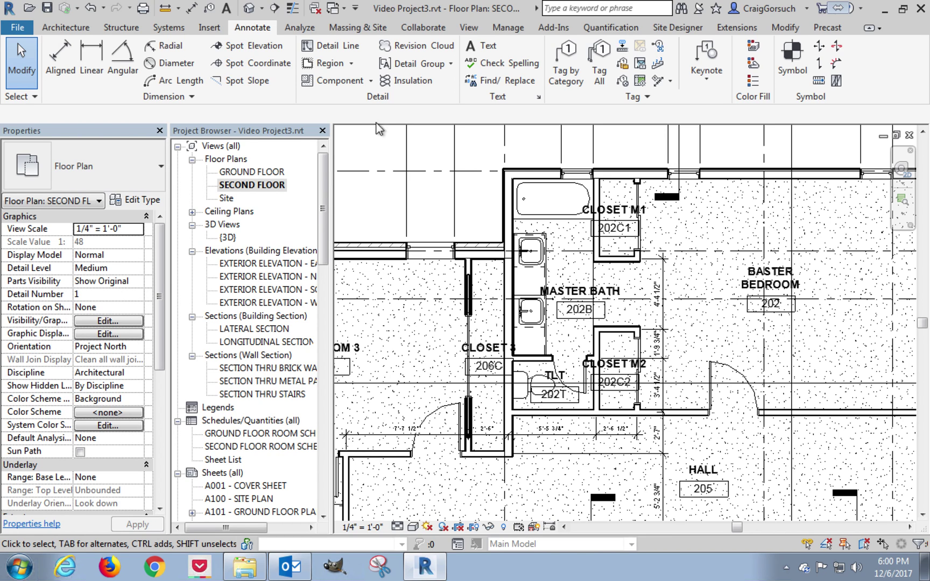
# Start the Elevation tool and switch its type from Building Elevation to Interior Elevation.
pyautogui.click(480, 28)
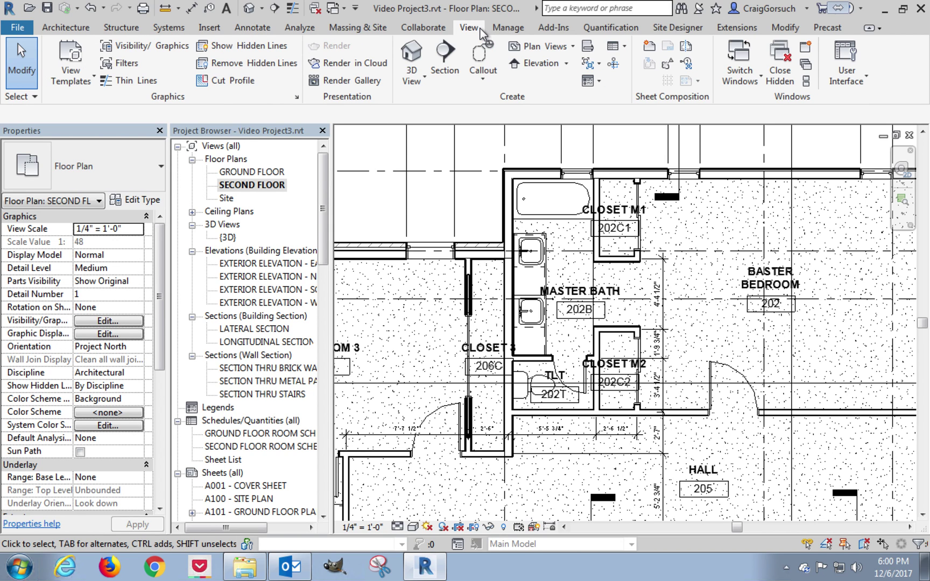
pyautogui.click(537, 60)
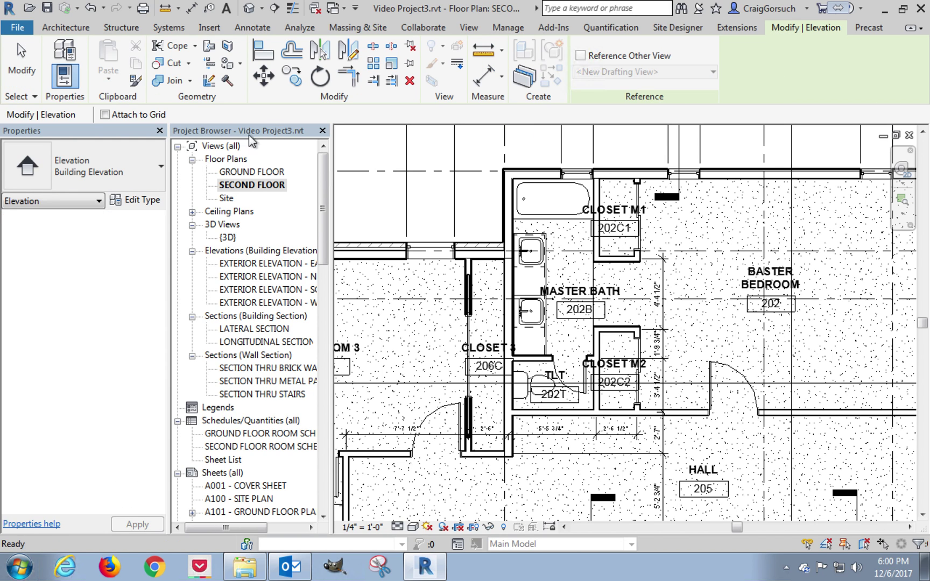
pyautogui.click(108, 171)
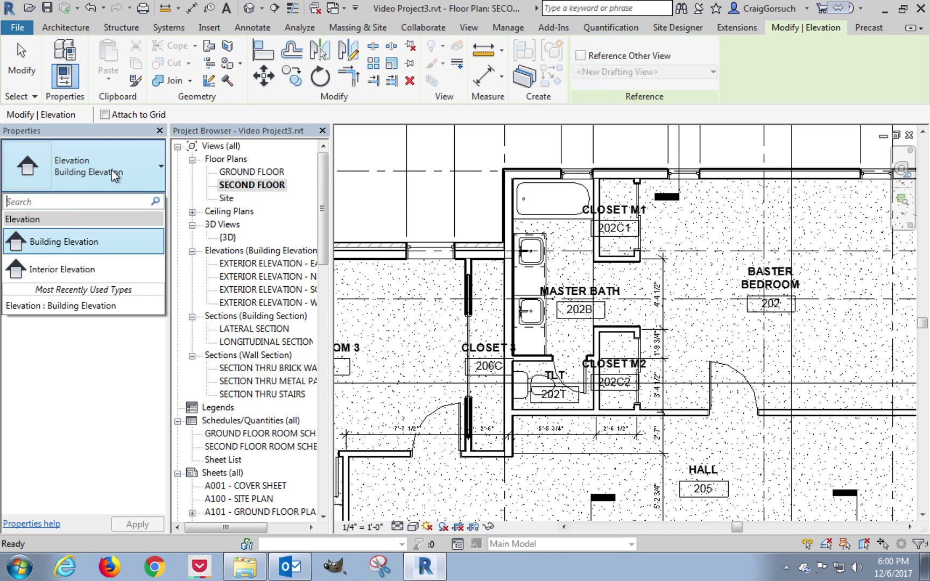
pyautogui.click(67, 272)
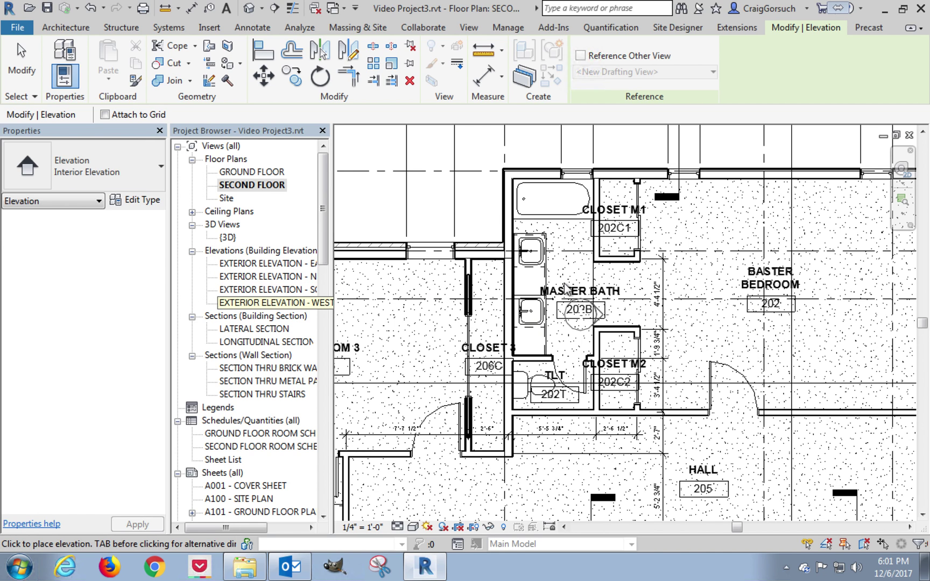
# Place an interior elevation marker facing the Master Bath sink wall and shift it into position.
pyautogui.moveTo(567, 287); pyautogui.dragTo(584, 297, button='middle')
pyautogui.scroll(3, 587, 294)
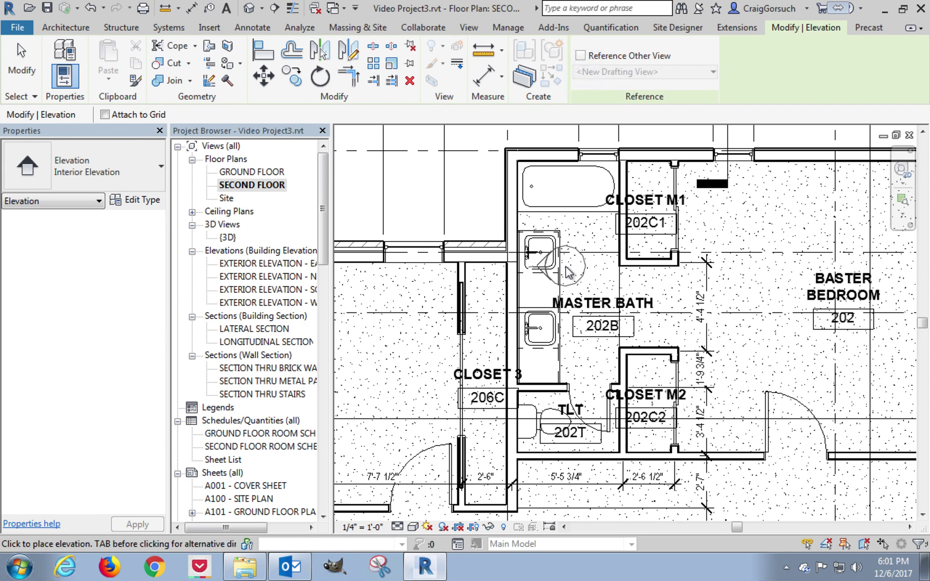
pyautogui.click(566, 268)
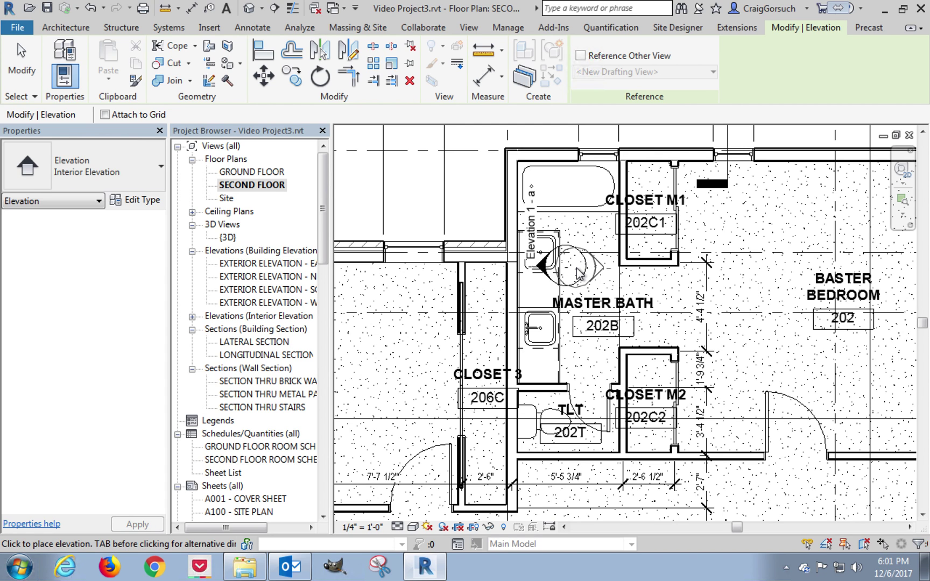
pyautogui.press('Escape')
pyautogui.press('Escape')
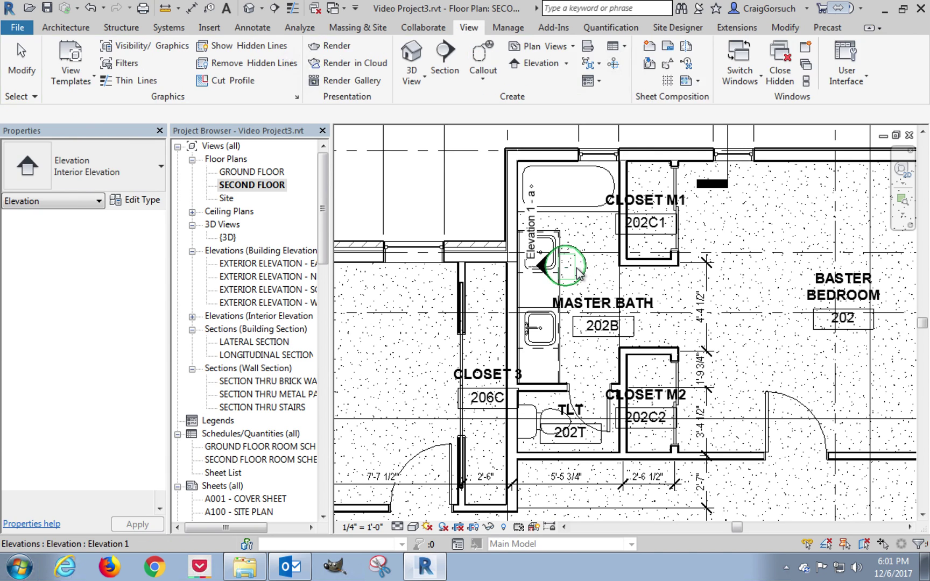
pyautogui.click(584, 275)
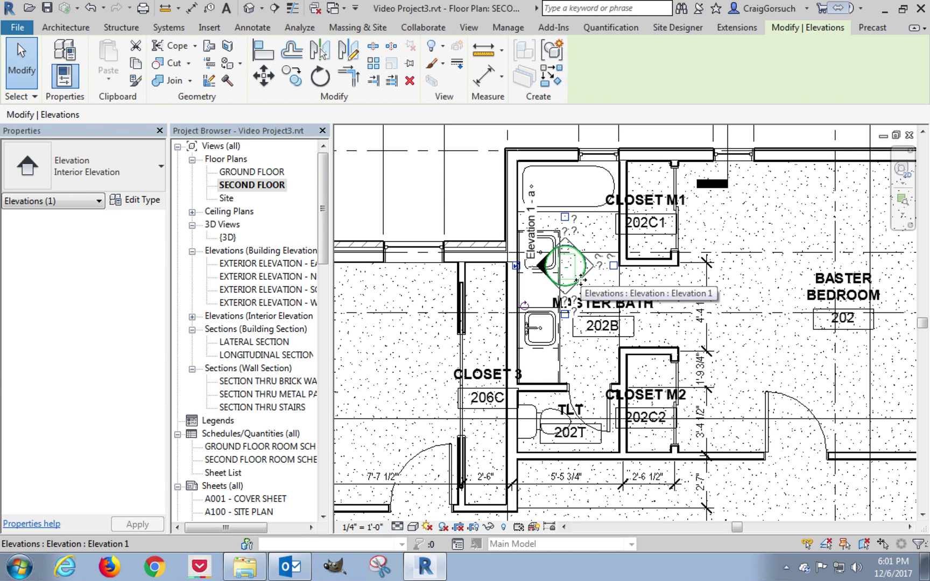
pyautogui.moveTo(585, 276)
pyautogui.mouseDown()
pyautogui.moveTo(617, 289)
pyautogui.moveTo(604, 275)
pyautogui.mouseUp()
# Drag Elevation 1 - a's side crop boundary in from Bedroom 3 to the Master Bath.
pyautogui.click(666, 335)
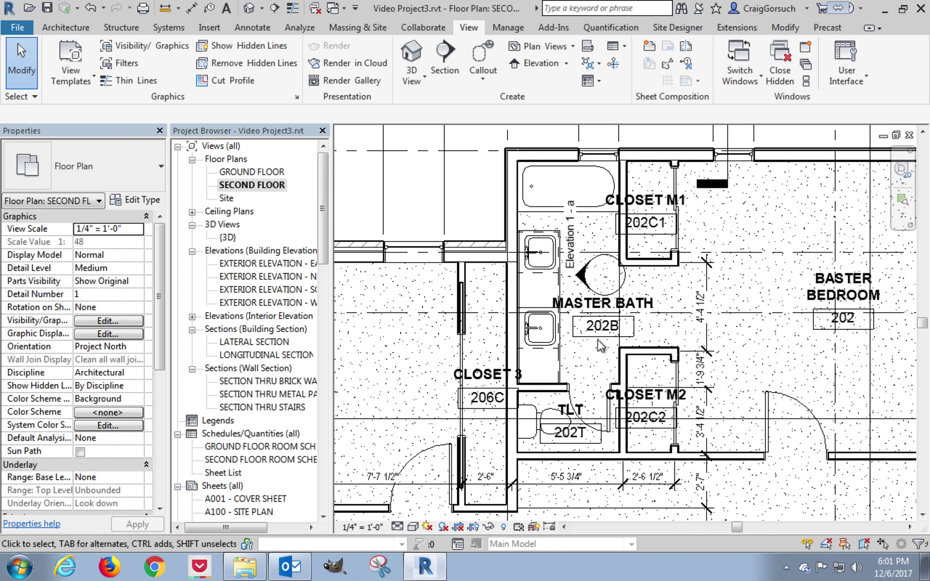
pyautogui.scroll(2, 598, 339)
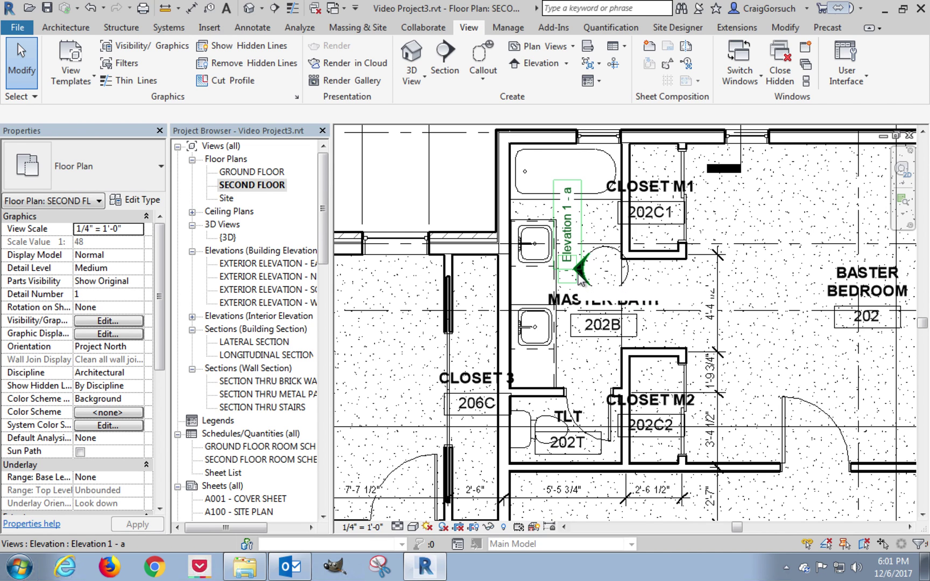
pyautogui.click(581, 283)
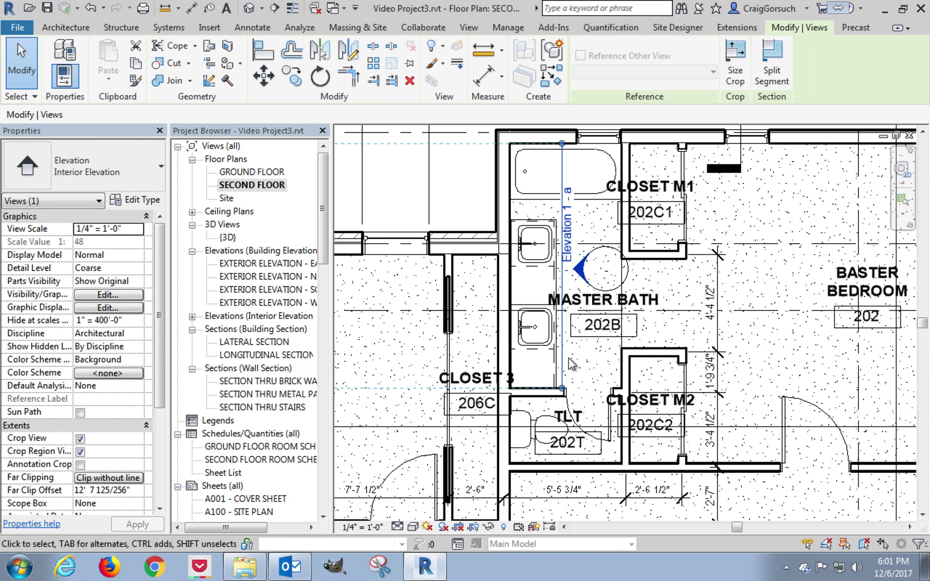
pyautogui.scroll(3, 563, 393)
pyautogui.scroll(3, 560, 405)
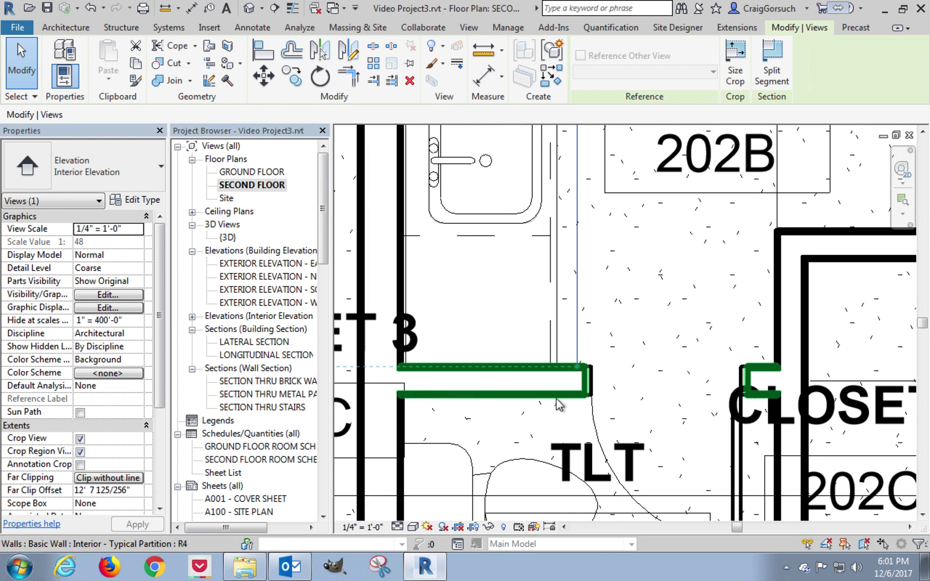
pyautogui.scroll(-6, 557, 400)
pyautogui.moveTo(601, 385); pyautogui.dragTo(722, 407, button='middle')
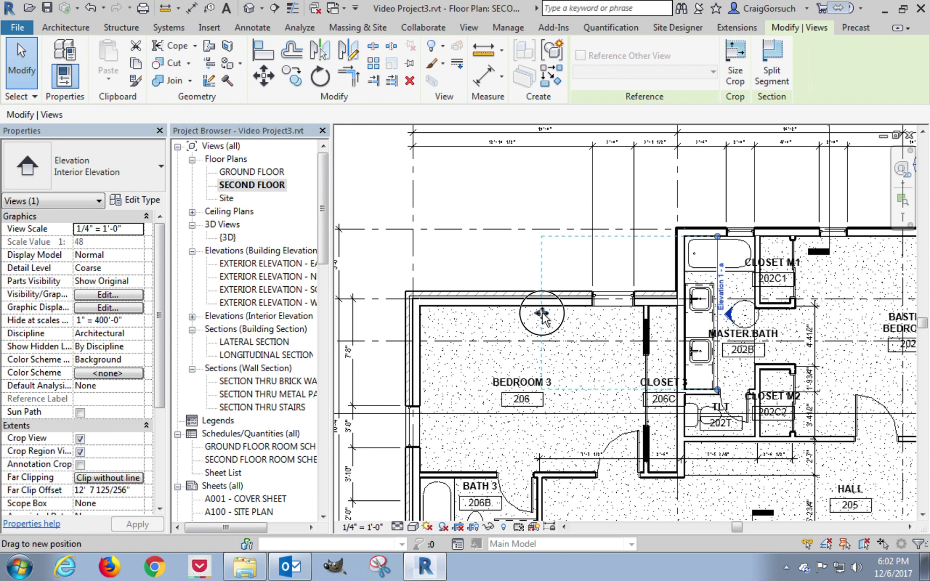
pyautogui.moveTo(541, 313); pyautogui.dragTo(674, 310)
pyautogui.click(659, 263)
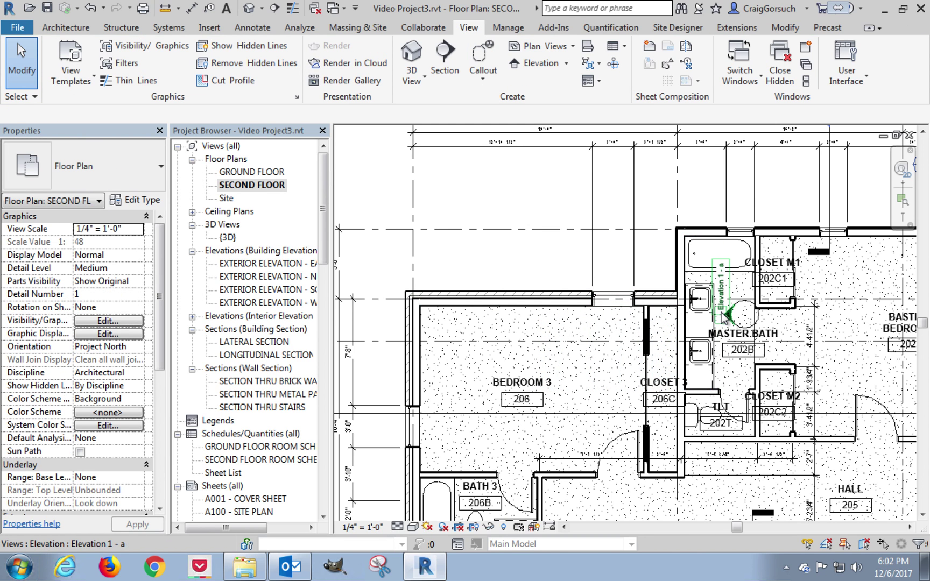
# Move the Bath 3 room tag to the left on the second floor plan.
pyautogui.moveTo(735, 325); pyautogui.dragTo(706, 228, button='middle')
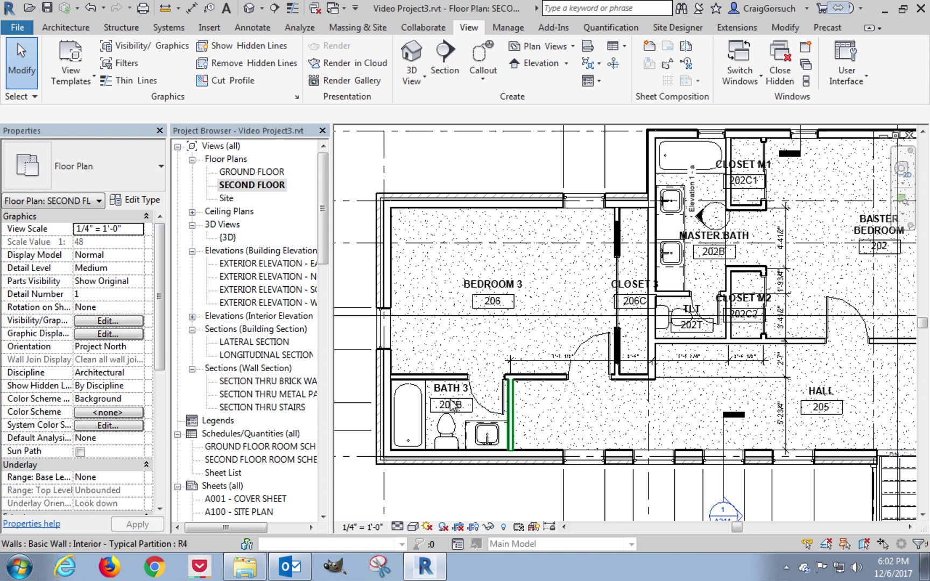
pyautogui.scroll(2, 430, 410)
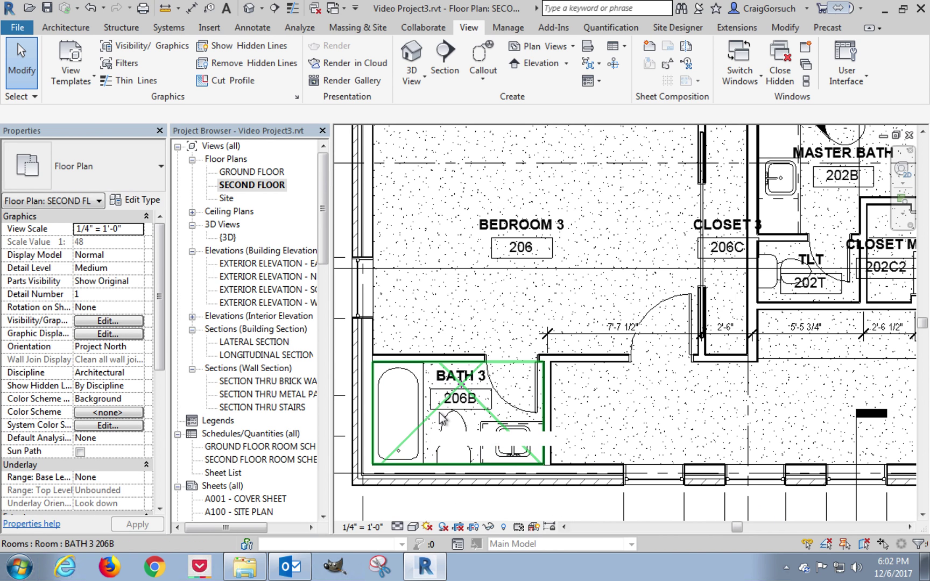
pyautogui.moveTo(449, 399); pyautogui.dragTo(386, 410)
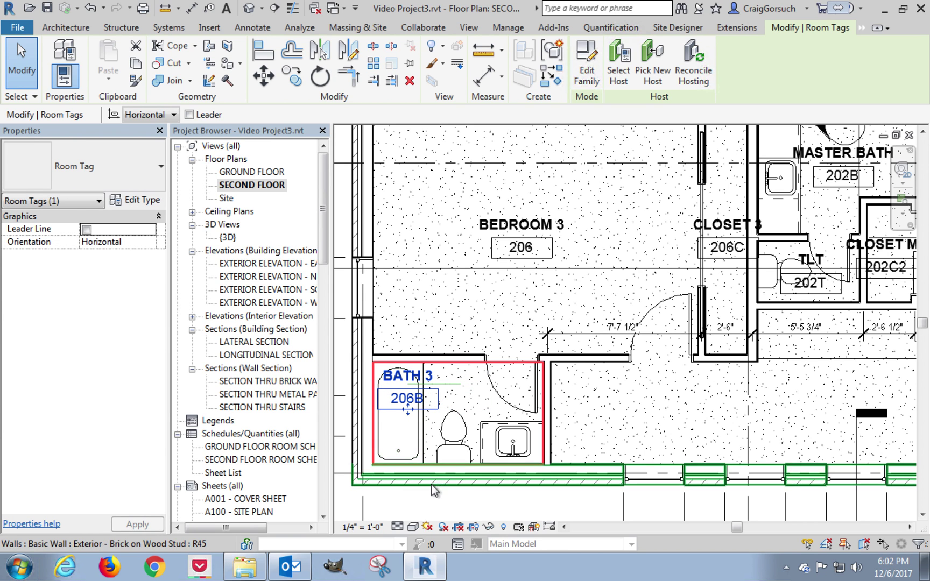
pyautogui.click(431, 504)
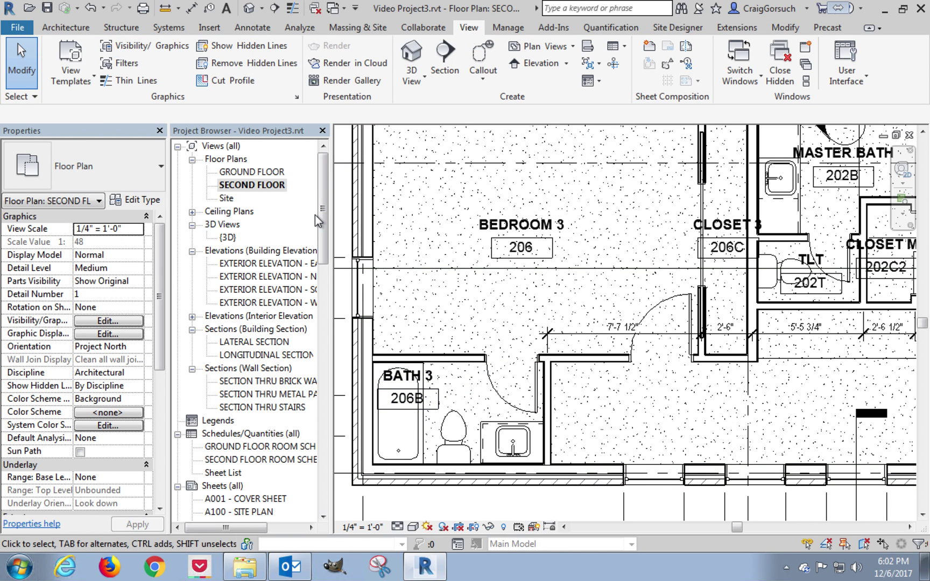
# On the GROUND FLOOR plan, move the Bath 1 106B tag left and expand interior elevations.
pyautogui.doubleClick(272, 174)
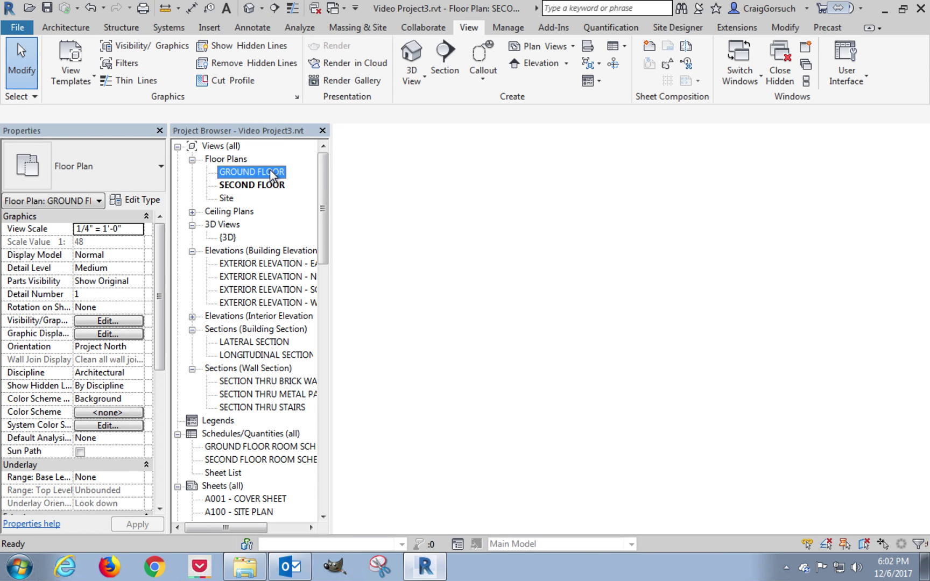
pyautogui.moveTo(483, 372); pyautogui.dragTo(711, 178, button='middle')
pyautogui.scroll(2, 420, 413)
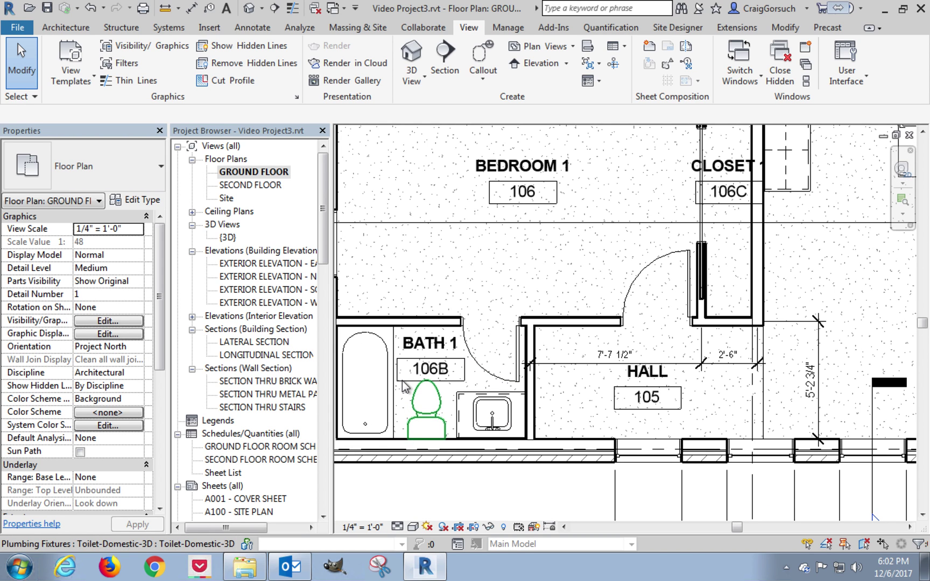
pyautogui.click(404, 383)
pyautogui.moveTo(402, 385); pyautogui.dragTo(374, 380)
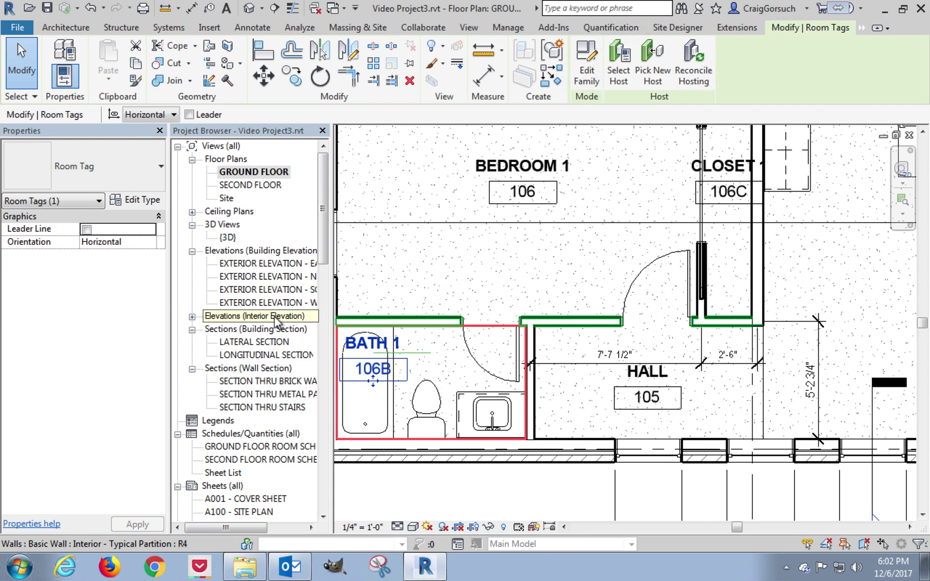
pyautogui.click(192, 317)
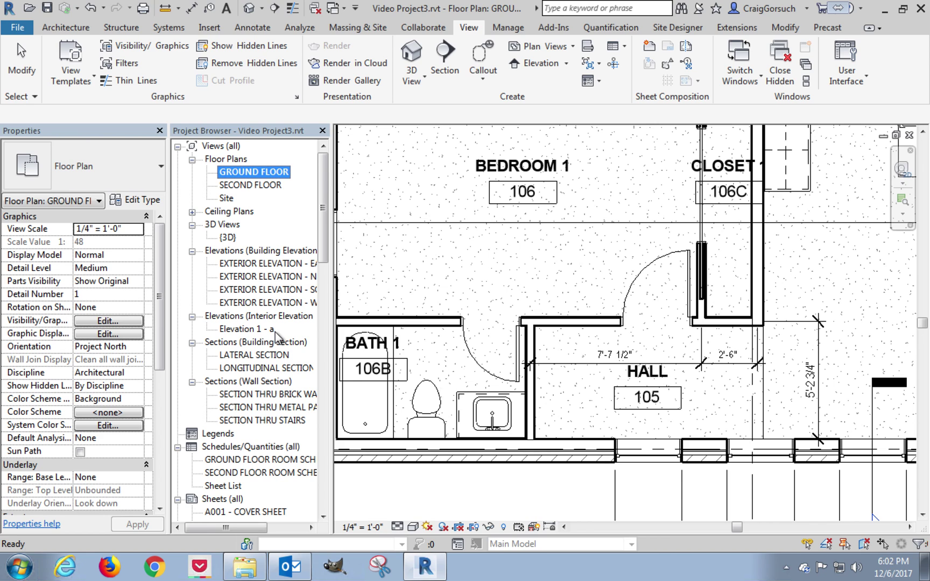
# Rename the Elevation 1 - a view to 'MASTER BATH ELEVATION' in the Project Browser.
pyautogui.click(265, 331)
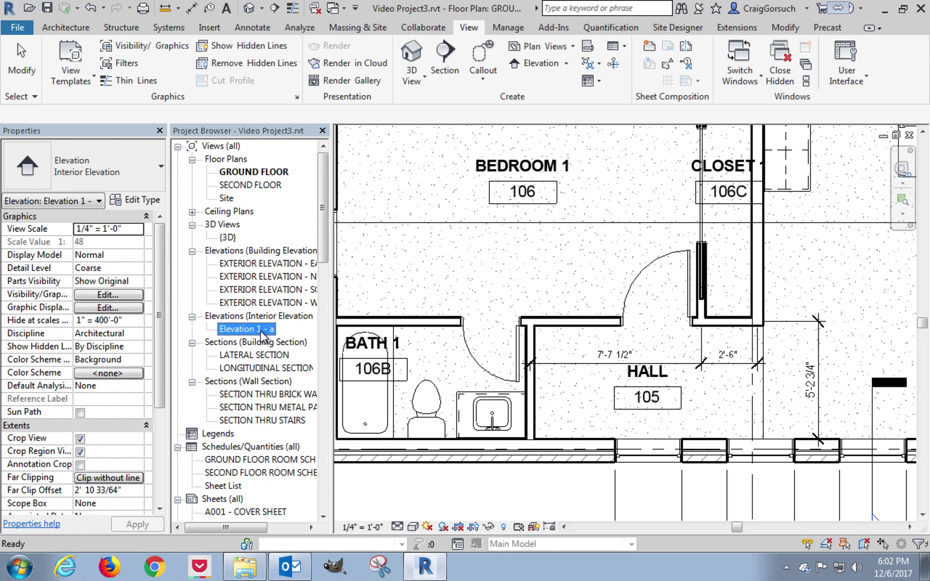
pyautogui.rightClick(260, 329)
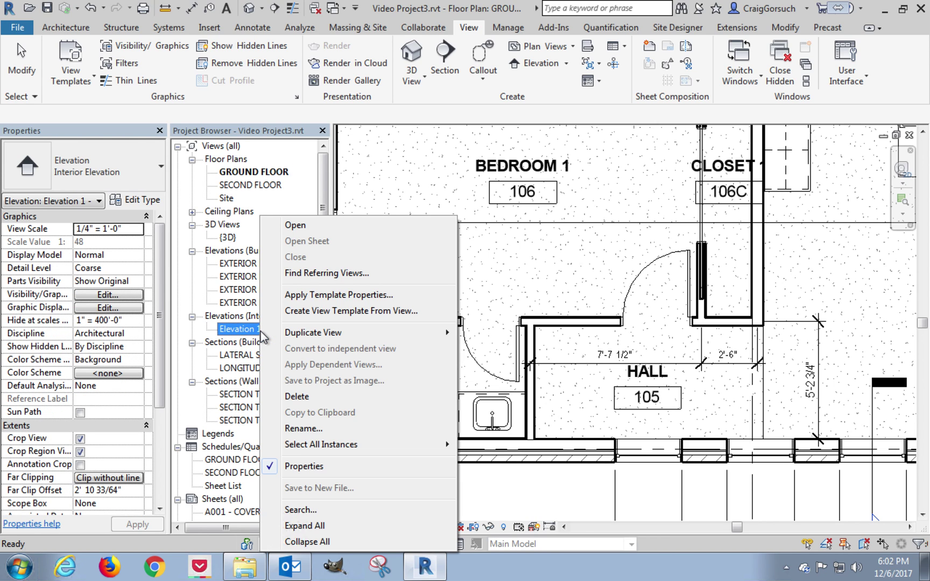
pyautogui.click(310, 429)
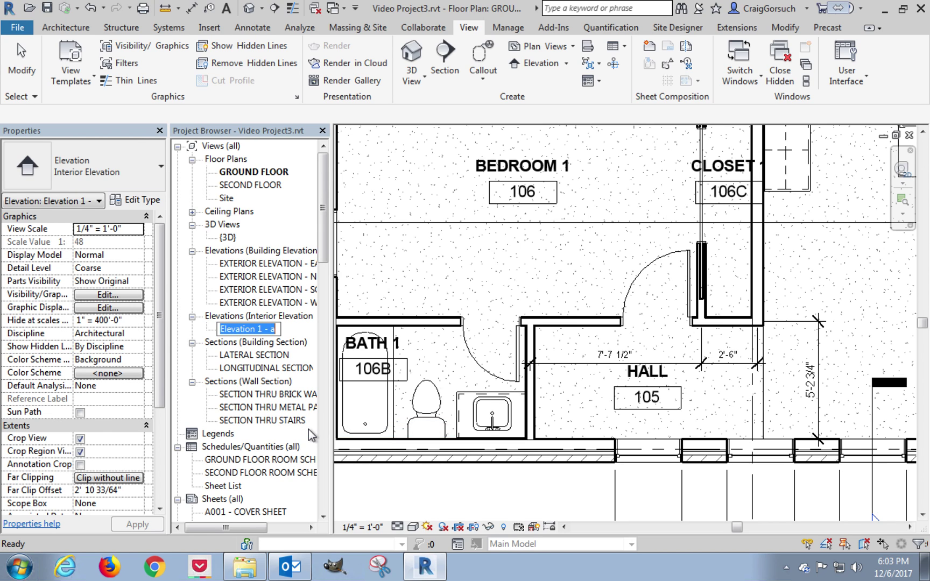
pyautogui.write('MASTER BATH')
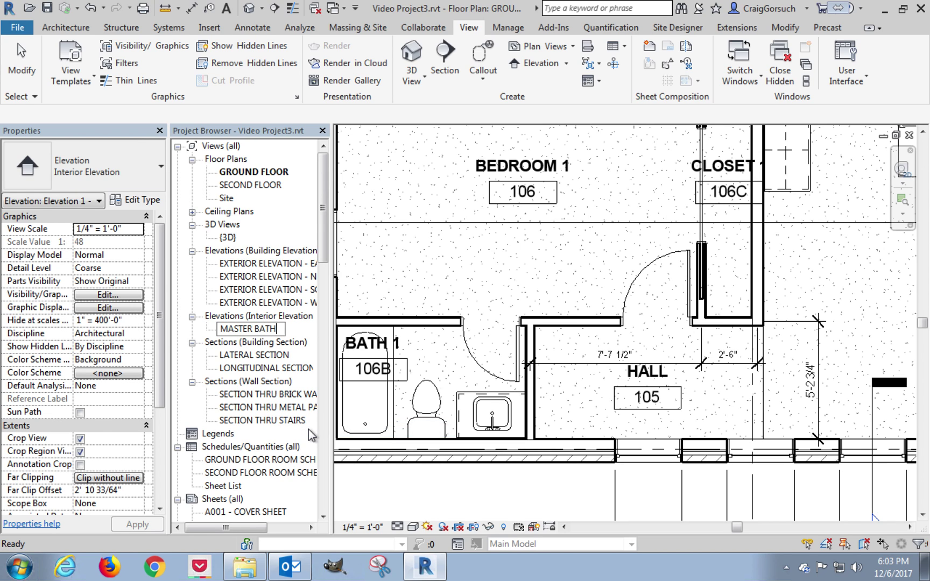
pyautogui.write(' ELEVATION')
pyautogui.press('Return')
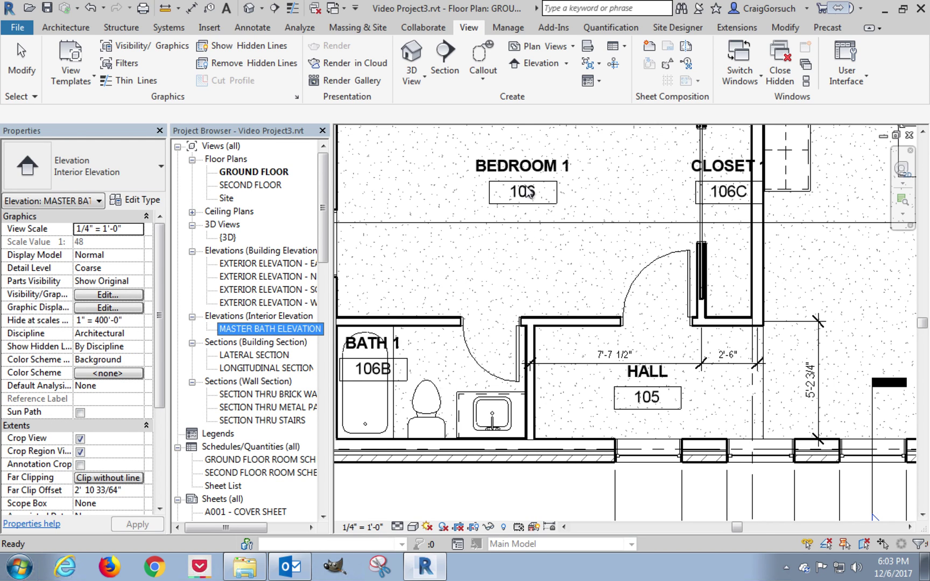
# Place an interior elevation marker in Bath 1 beside the toilet.
pyautogui.click(537, 66)
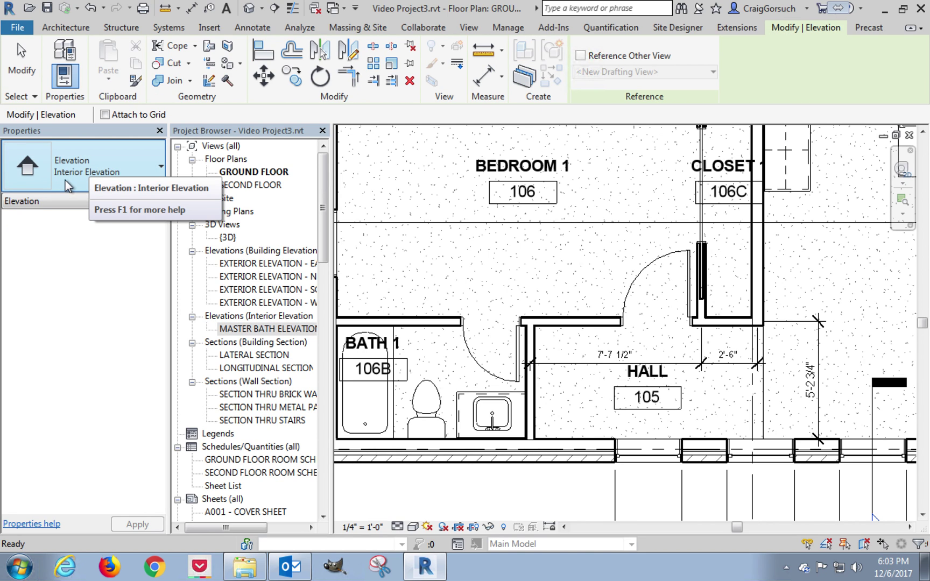
pyautogui.click(450, 390)
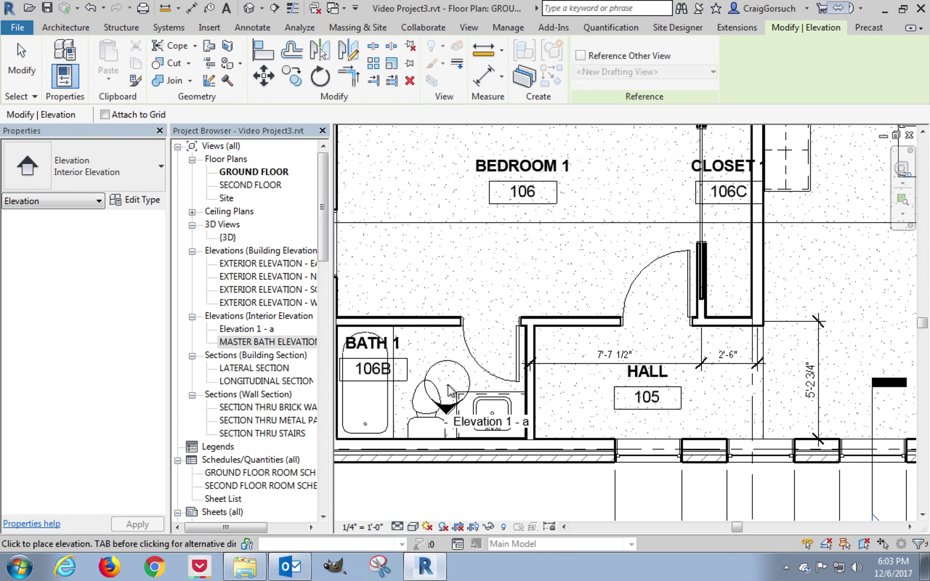
pyautogui.press('Escape')
pyautogui.scroll(2, 450, 389)
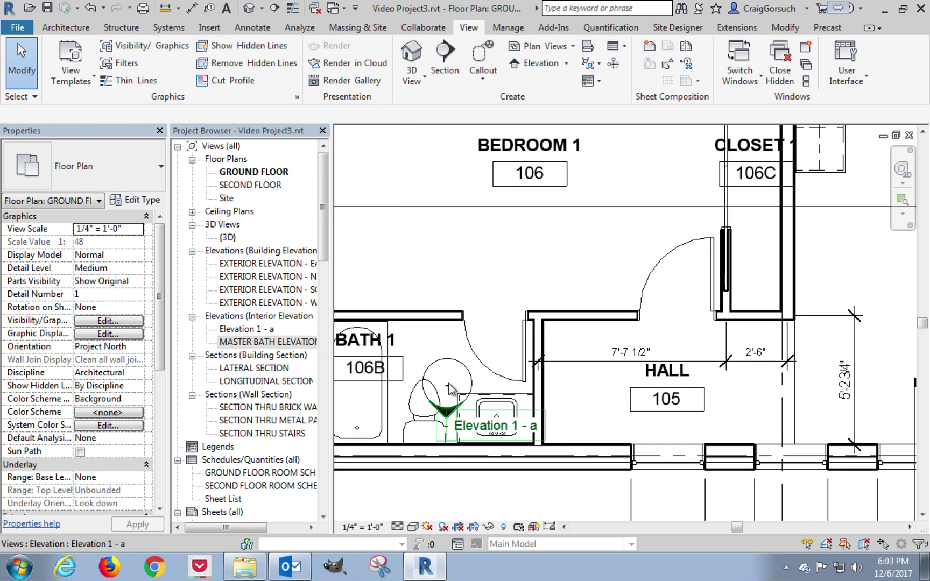
# Rename the new Elevation 1 - a view to 'BATH ELEVATION'.
pyautogui.click(246, 329)
pyautogui.rightClick(246, 329)
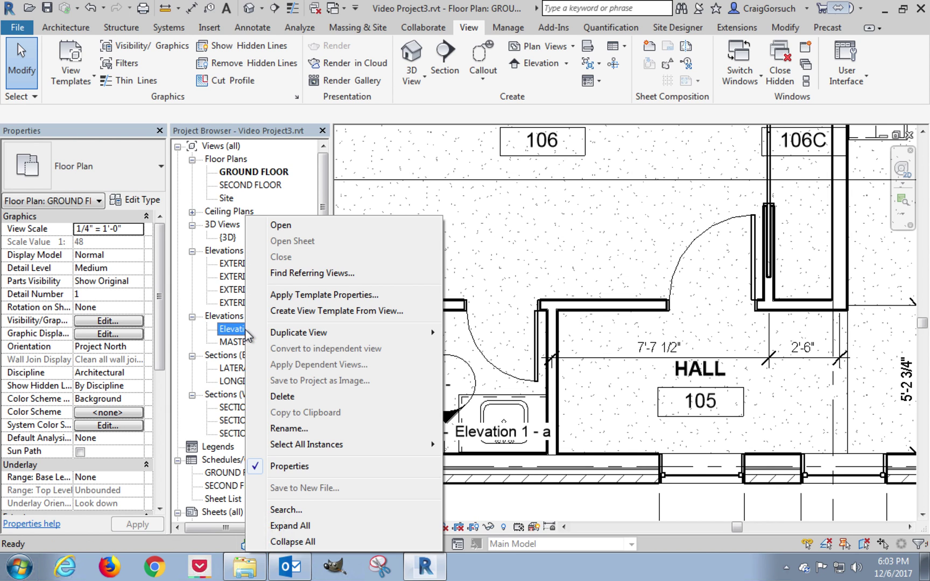
pyautogui.click(289, 428)
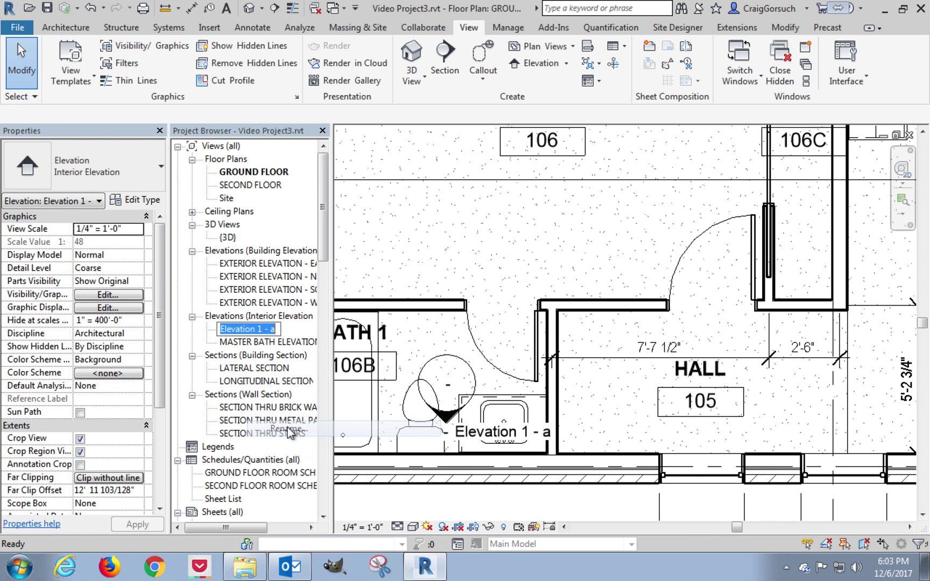
pyautogui.write('BATH ELEVATION')
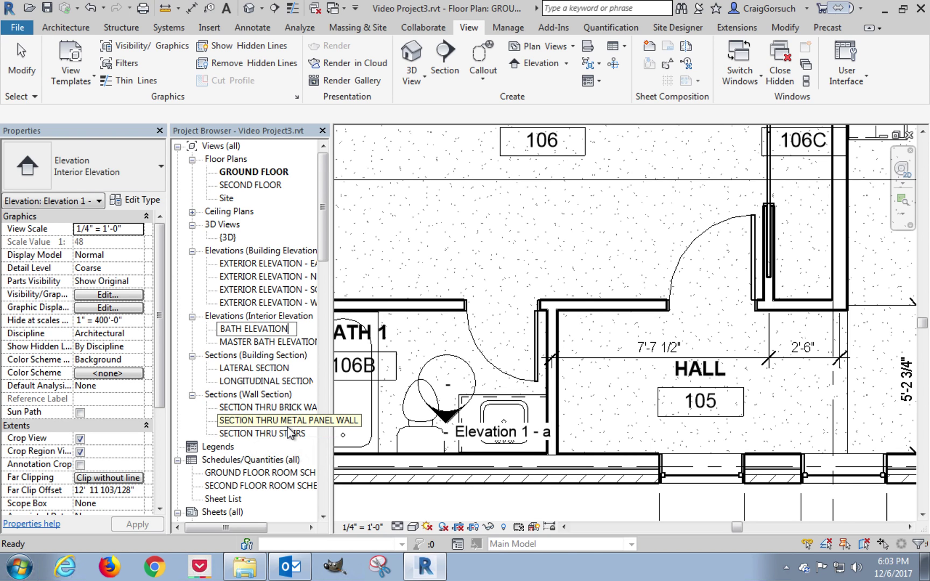
pyautogui.press('Return')
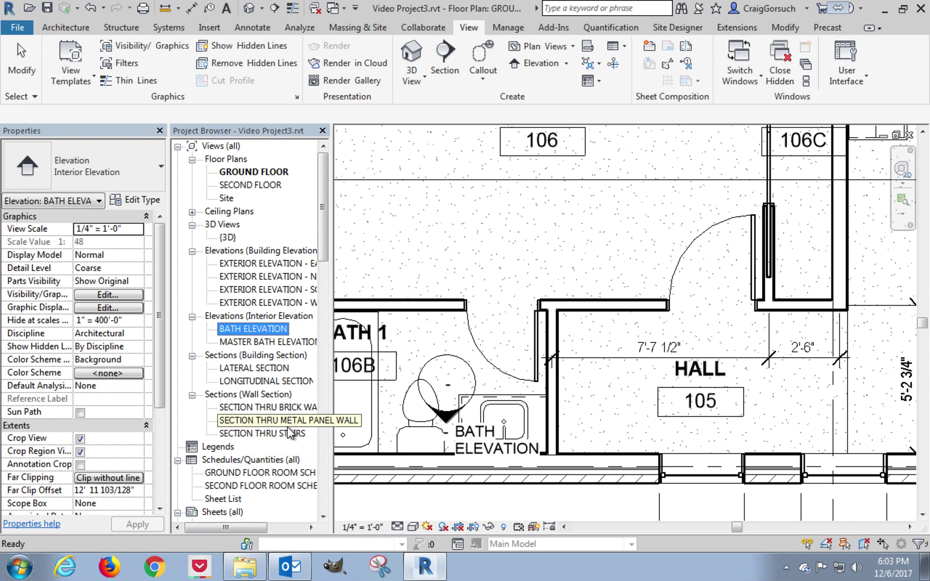
# Drag the BATH ELEVATION marker higher in Bath 1, above the toilet and sink.
pyautogui.click(463, 366)
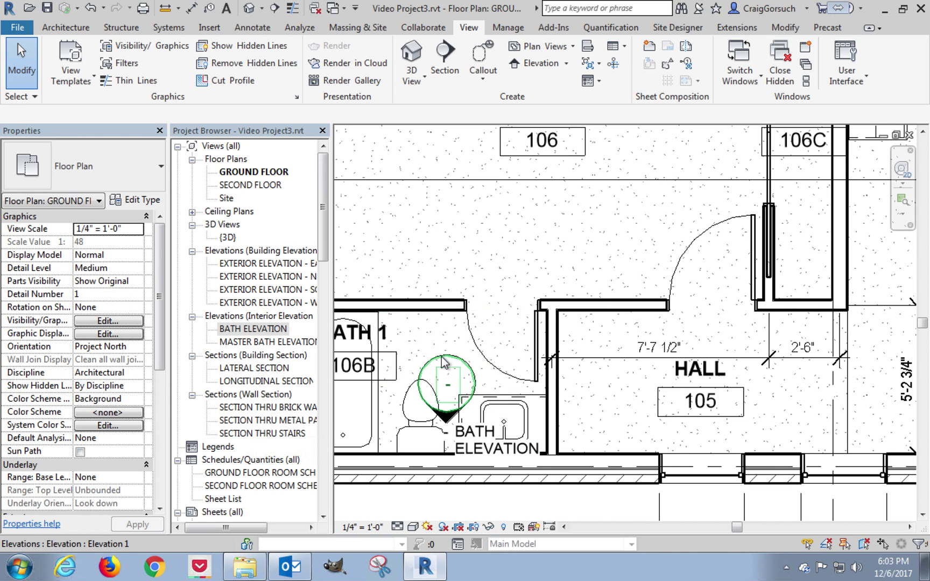
pyautogui.click(443, 362)
pyautogui.moveTo(445, 364)
pyautogui.mouseDown()
pyautogui.moveTo(465, 303)
pyautogui.moveTo(465, 312)
pyautogui.mouseUp()
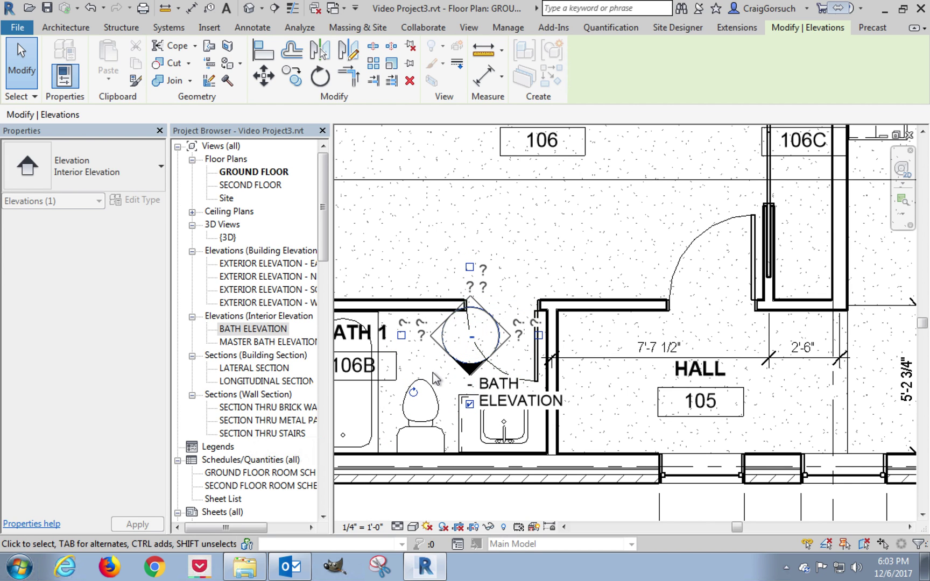
pyautogui.click(430, 367)
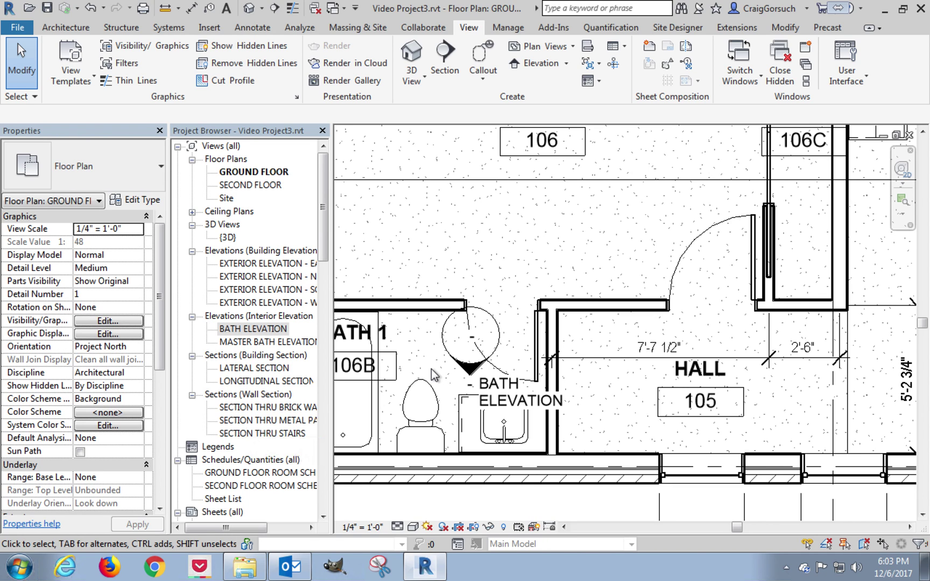
# Nudge the BATH ELEVATION line upward two arrow-key increments.
pyautogui.click(463, 373)
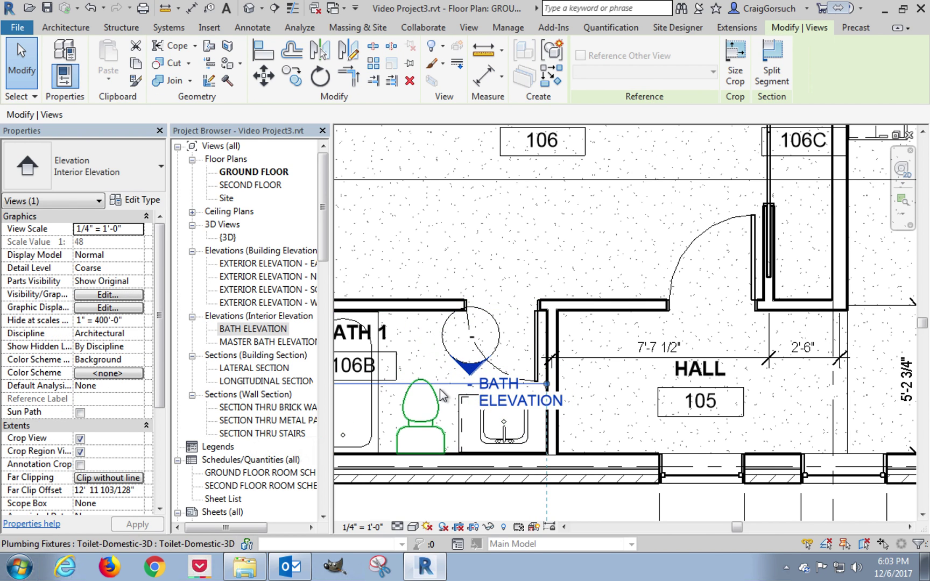
pyautogui.moveTo(442, 395); pyautogui.dragTo(503, 397, button='middle')
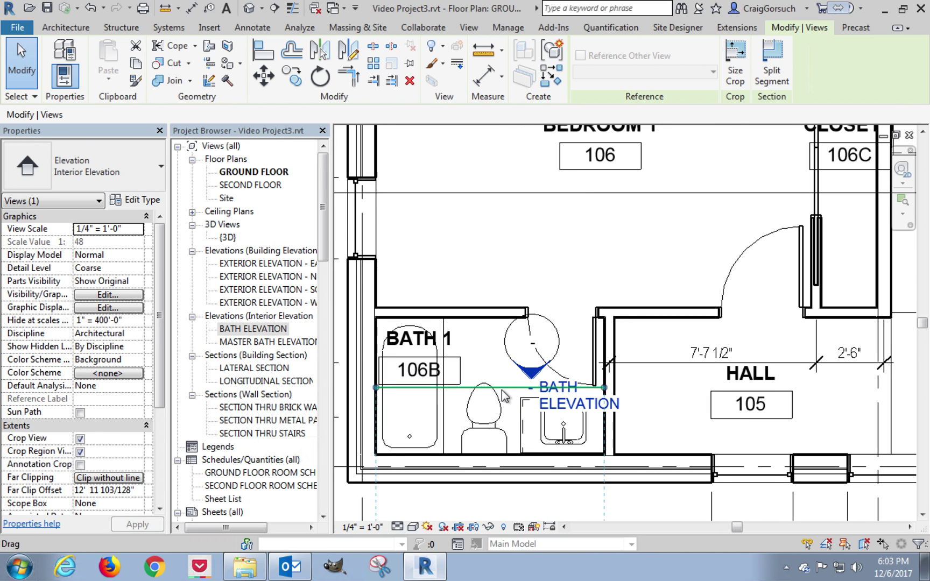
pyautogui.scroll(-1, 504, 397)
pyautogui.scroll(3, 500, 396)
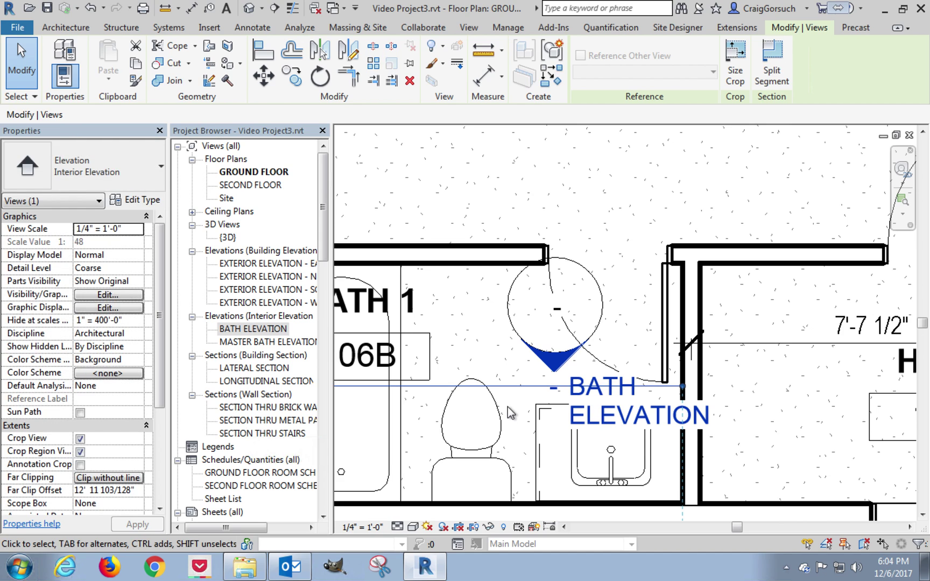
pyautogui.press('Up')
pyautogui.press('Up')
pyautogui.press('Up')
pyautogui.press('Up')
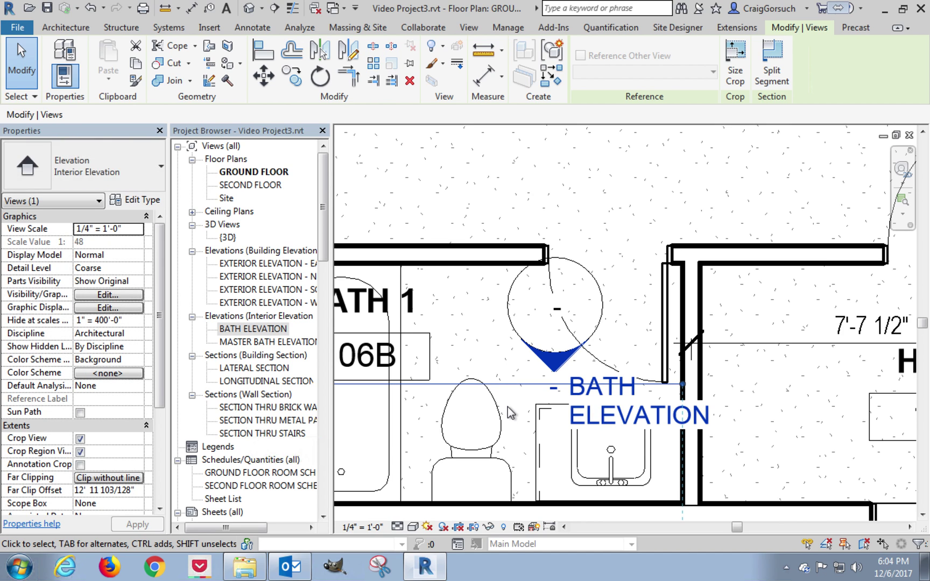
pyautogui.press('Up')
pyautogui.press('Up')
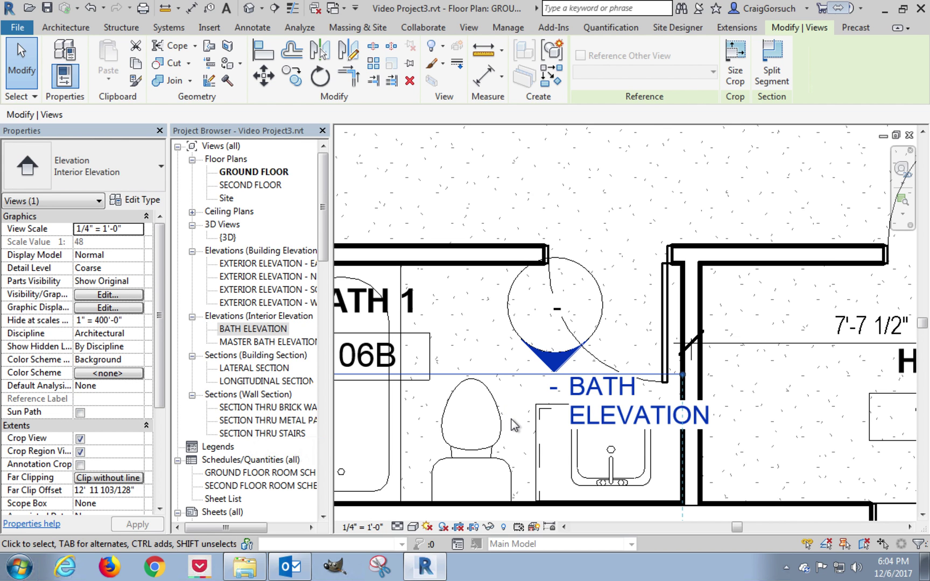
# Pull the far clip back to Bath 1's outer wall, offset 4' 2 13/256".
pyautogui.moveTo(515, 425); pyautogui.dragTo(557, 272, button='middle')
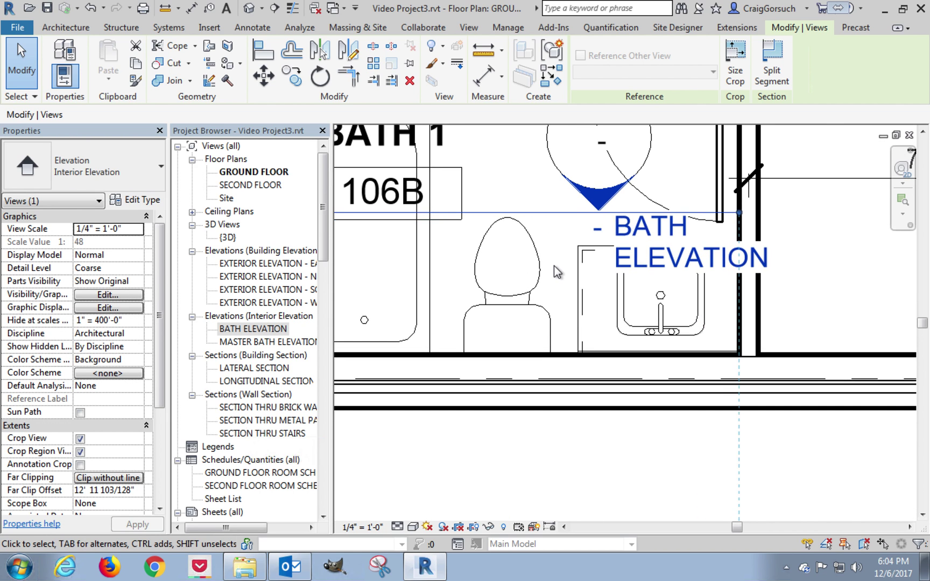
pyautogui.scroll(-4, 554, 266)
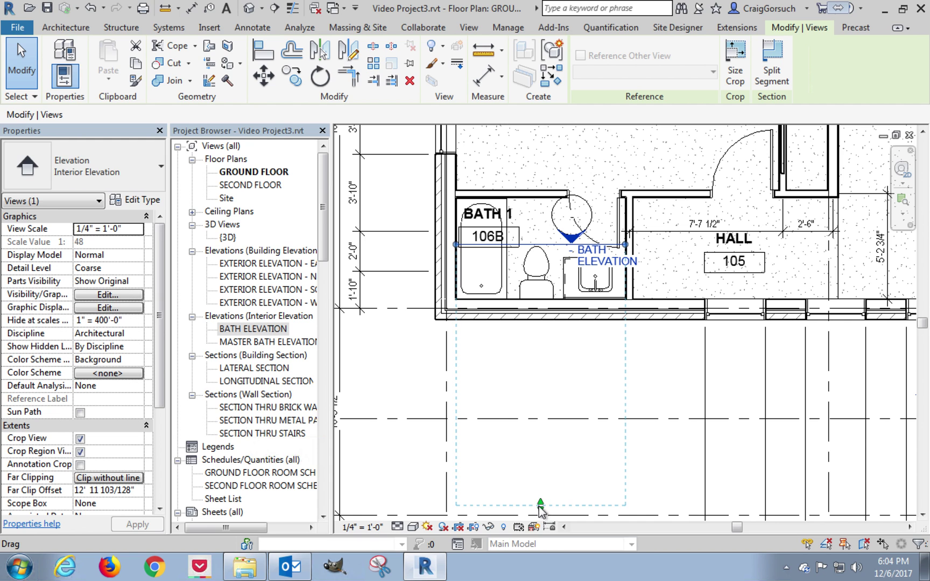
pyautogui.moveTo(540, 508); pyautogui.dragTo(542, 325)
pyautogui.click(546, 357)
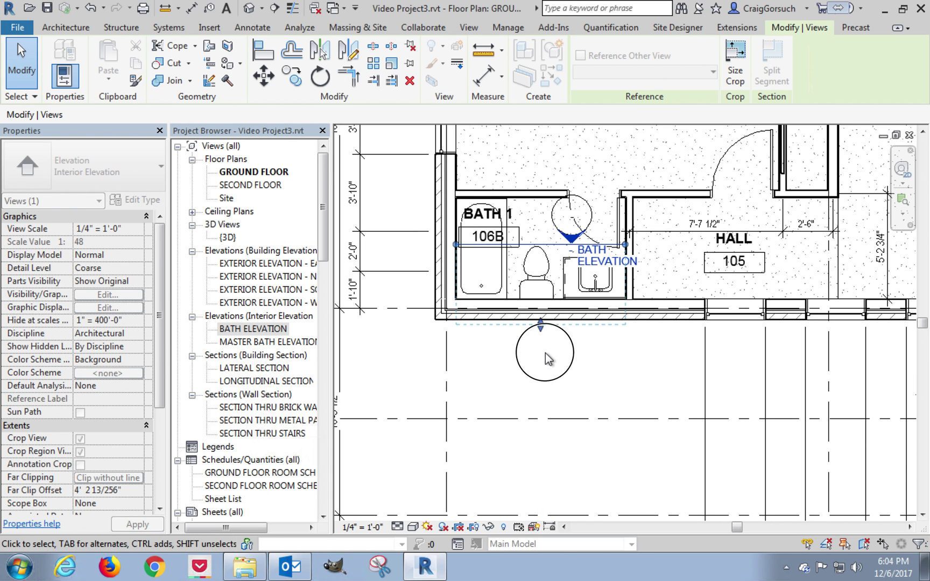
pyautogui.moveTo(615, 369); pyautogui.dragTo(554, 450, button='middle')
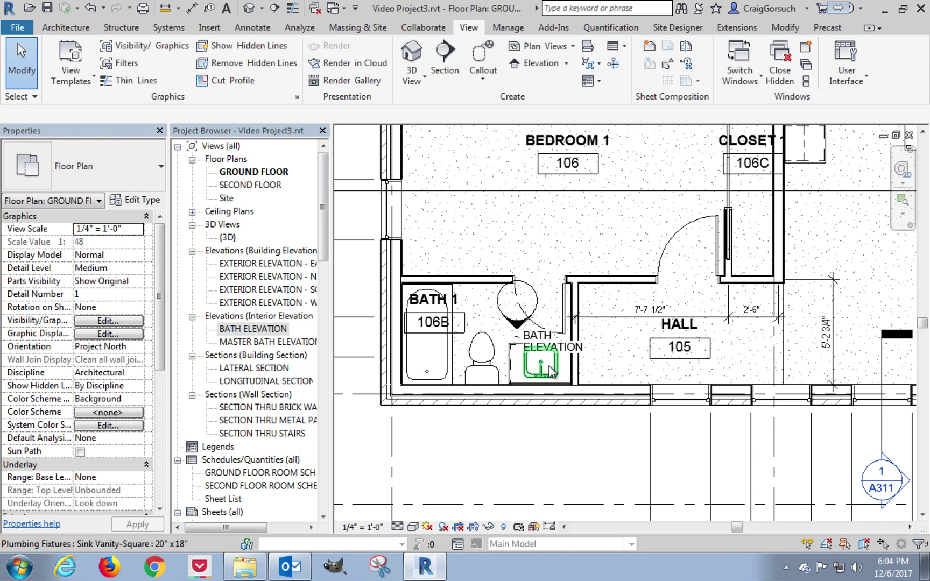
# Open the SECOND FLOOR plan and pan to Bath 2 201B beside Closet 2 and Bedroom 2.
pyautogui.click(238, 186)
pyautogui.doubleClick(238, 186)
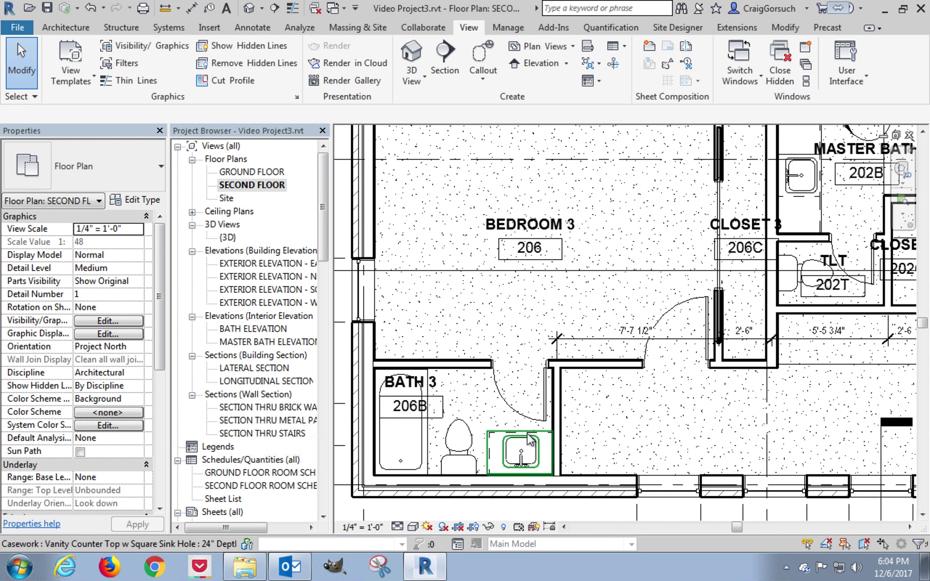
pyautogui.moveTo(664, 361); pyautogui.dragTo(684, 315, button='middle')
pyautogui.scroll(3, 608, 303)
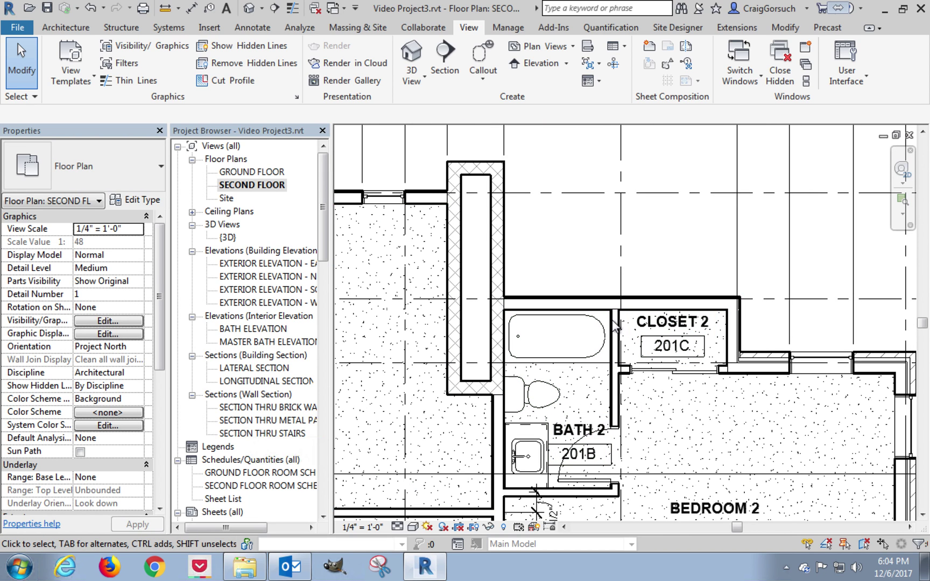
pyautogui.scroll(2, 615, 326)
pyautogui.moveTo(619, 349); pyautogui.dragTo(640, 166, button='middle')
pyautogui.scroll(-1, 686, 249)
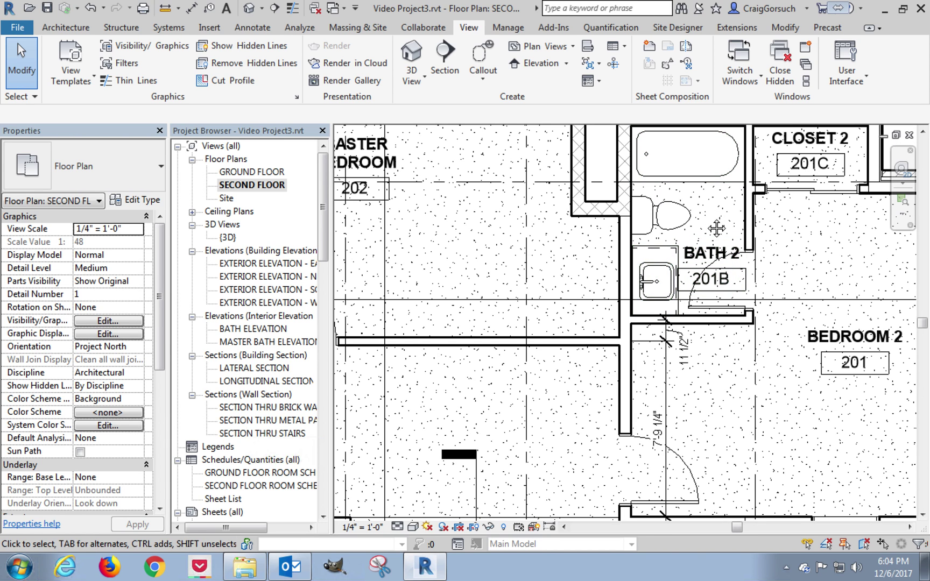
pyautogui.moveTo(708, 200); pyautogui.dragTo(608, 270, button='middle')
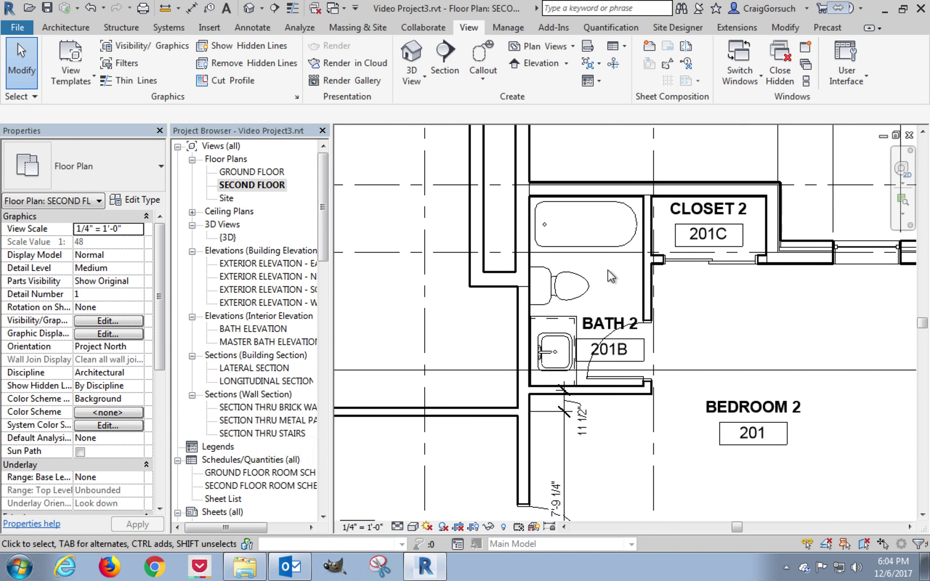
# Place an elevation tag in Bath 2 that references the existing BATH ELEVATION view.
pyautogui.click(541, 64)
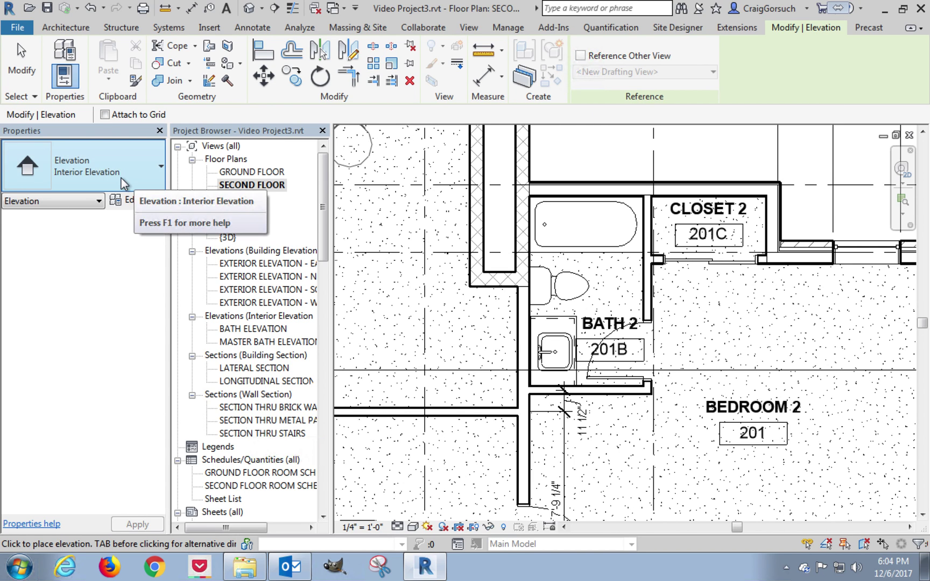
pyautogui.click(621, 61)
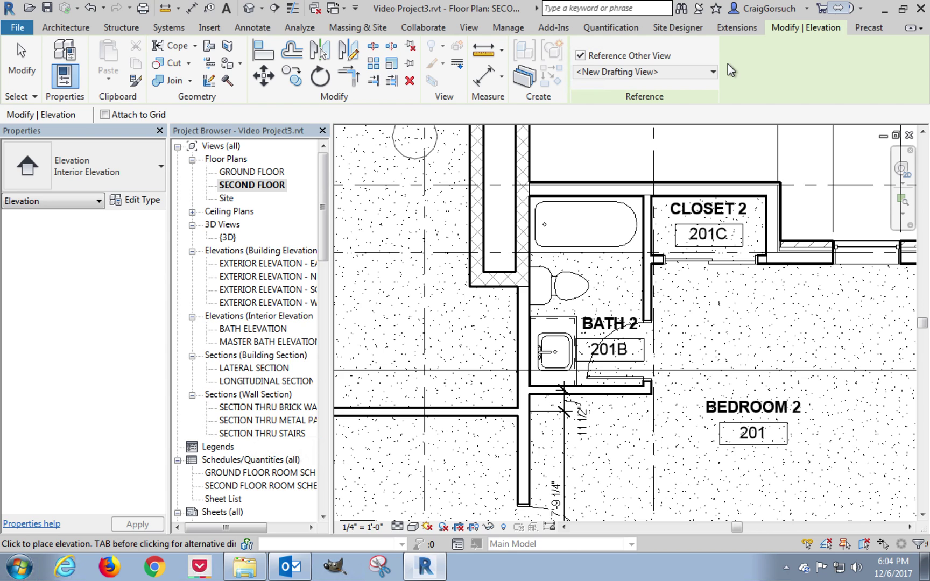
pyautogui.click(710, 72)
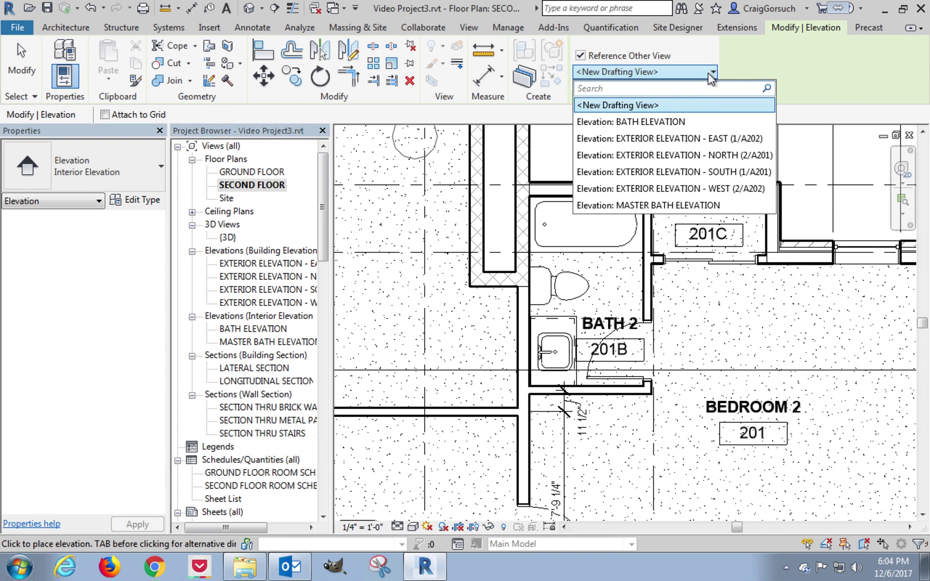
pyautogui.click(659, 122)
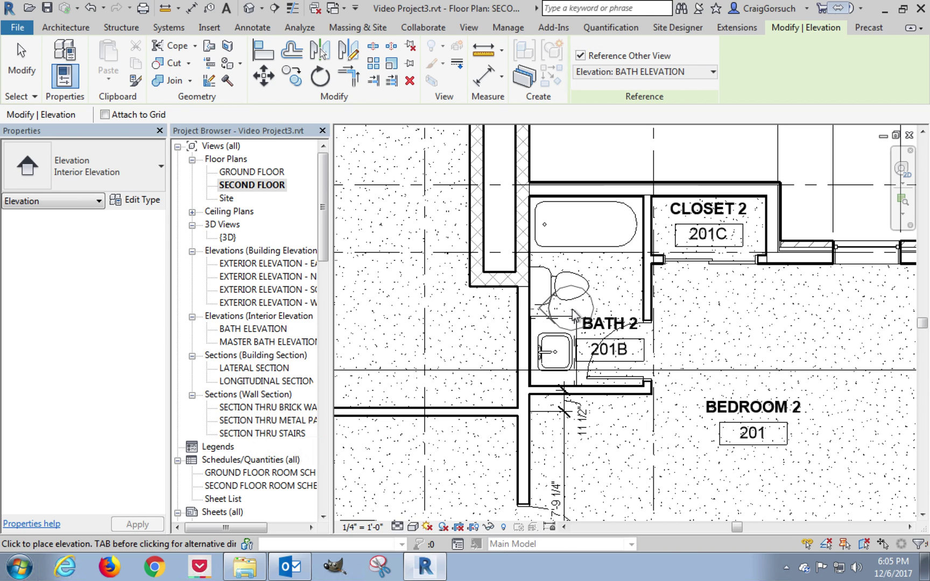
pyautogui.scroll(1, 538, 302)
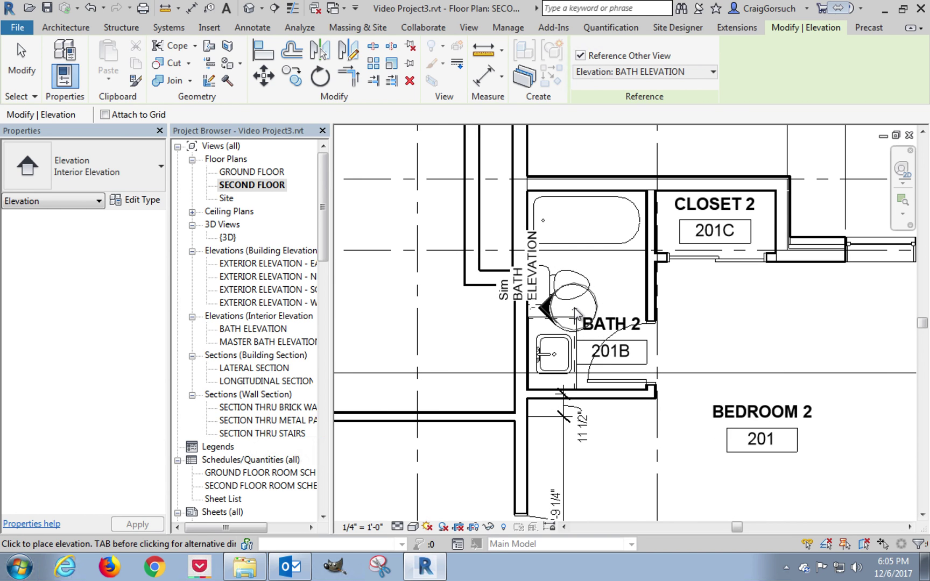
pyautogui.click(541, 307)
pyautogui.press('Escape')
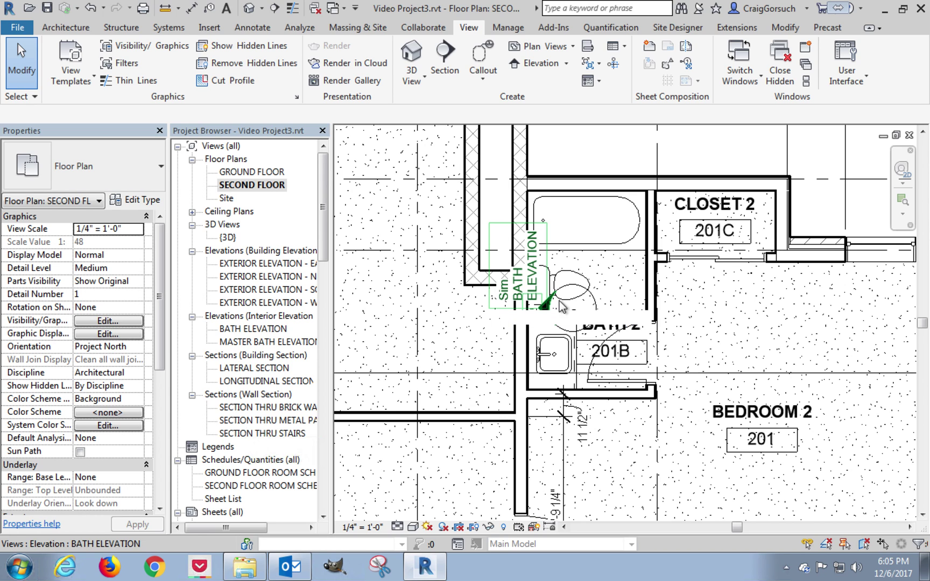
# Move the elevation marker toward the room centre and shift the 201B room tag up over the tub.
pyautogui.moveTo(597, 310)
pyautogui.mouseDown()
pyautogui.moveTo(651, 296)
pyautogui.moveTo(624, 296)
pyautogui.mouseUp()
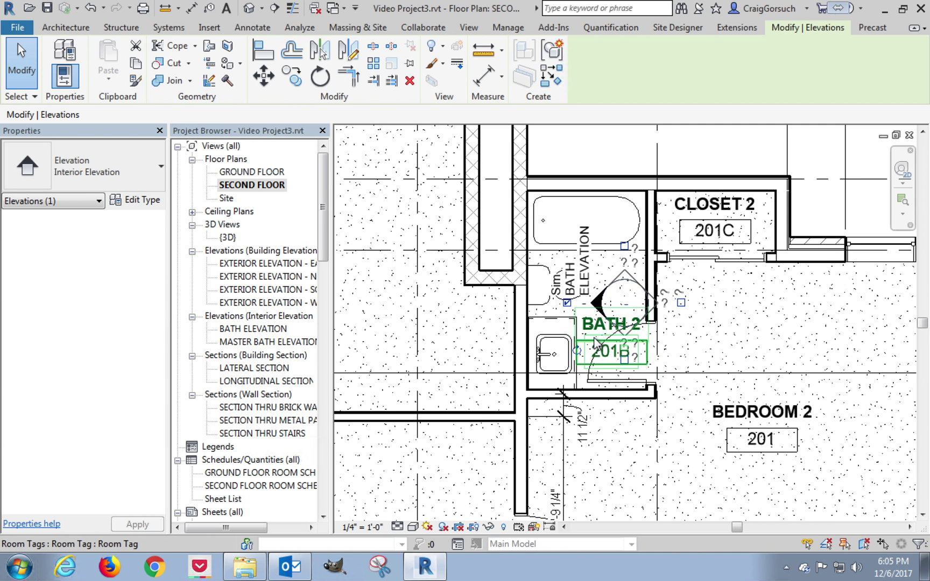
pyautogui.click(585, 340)
pyautogui.moveTo(586, 341)
pyautogui.mouseDown()
pyautogui.moveTo(583, 213)
pyautogui.moveTo(574, 228)
pyautogui.mouseUp()
# Nudge the Bath 2 elevation marker lower into the room, clear of the tag, and zoom out.
pyautogui.click(601, 317)
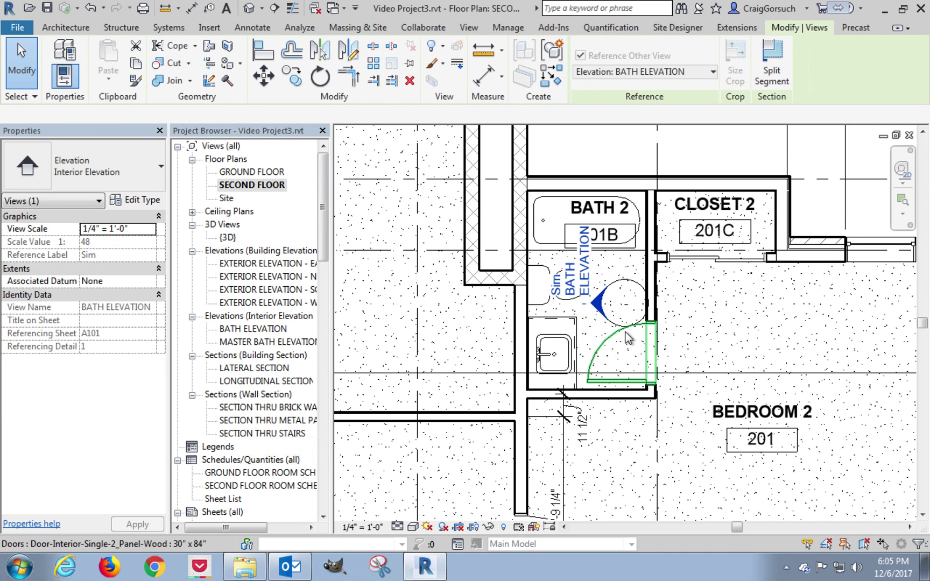
pyautogui.scroll(3, 622, 322)
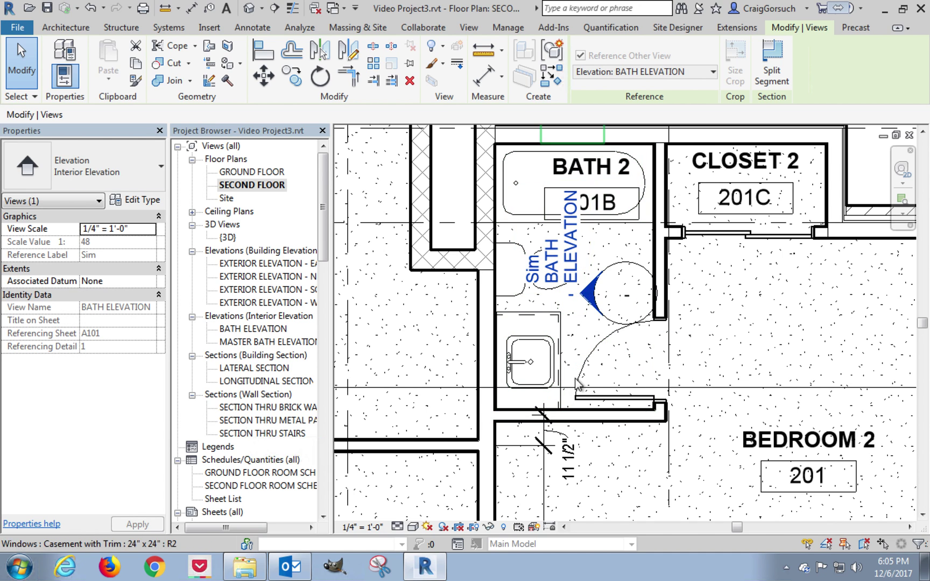
pyautogui.moveTo(630, 269); pyautogui.dragTo(630, 304)
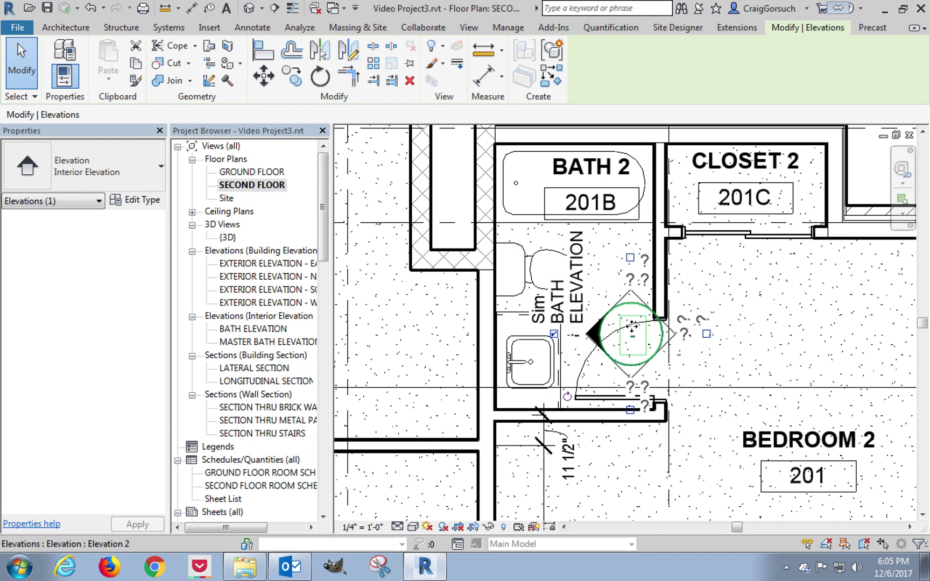
pyautogui.scroll(-5, 726, 254)
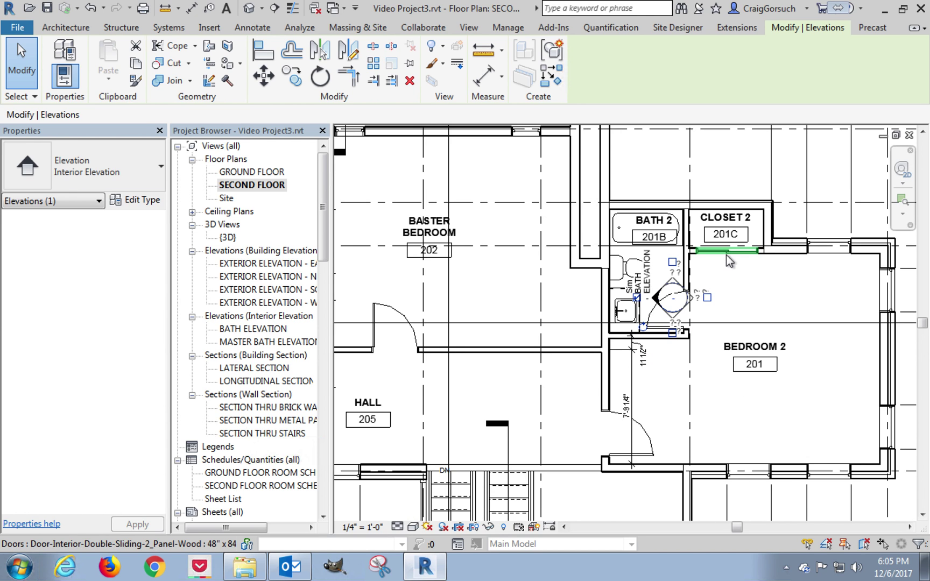
pyautogui.scroll(-3, 523, 353)
# Place an interior elevation tag in Bath 3 that references the BATH ELEVATION view.
pyautogui.moveTo(523, 353); pyautogui.dragTo(683, 350, button='middle')
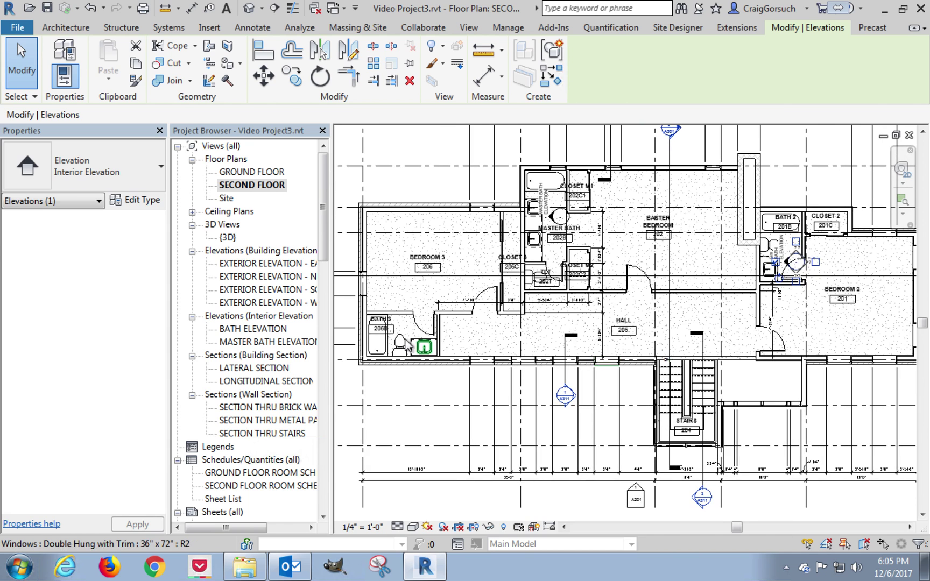
pyautogui.scroll(5, 394, 345)
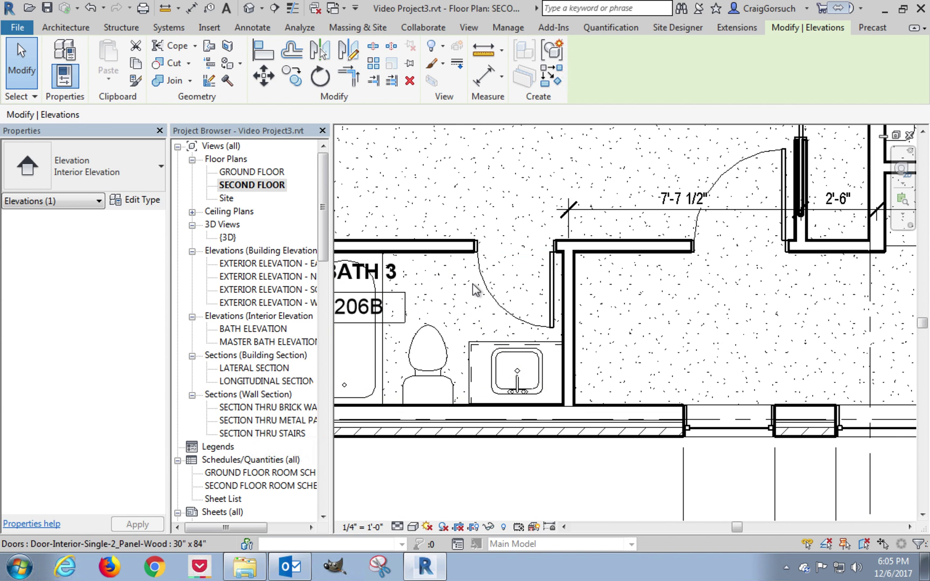
pyautogui.click(487, 171)
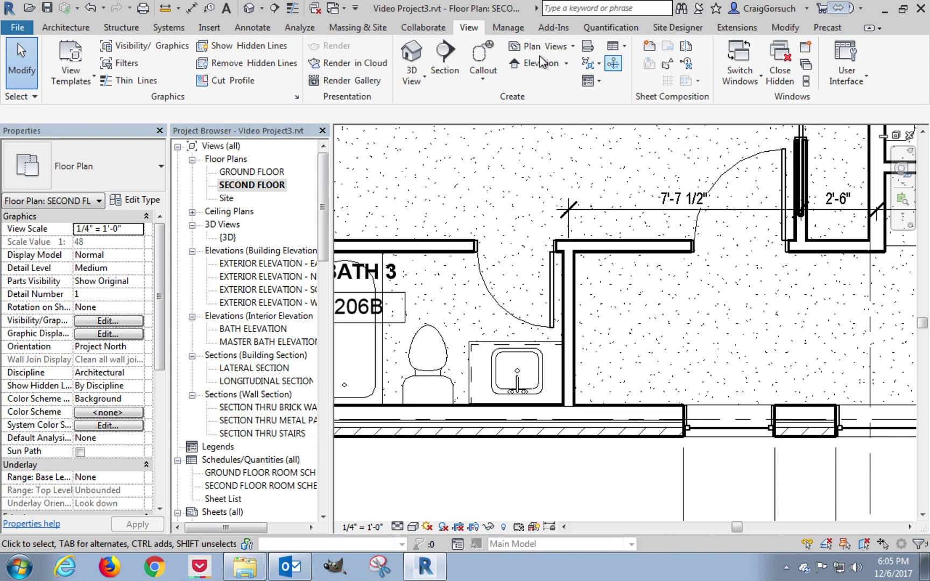
pyautogui.click(537, 63)
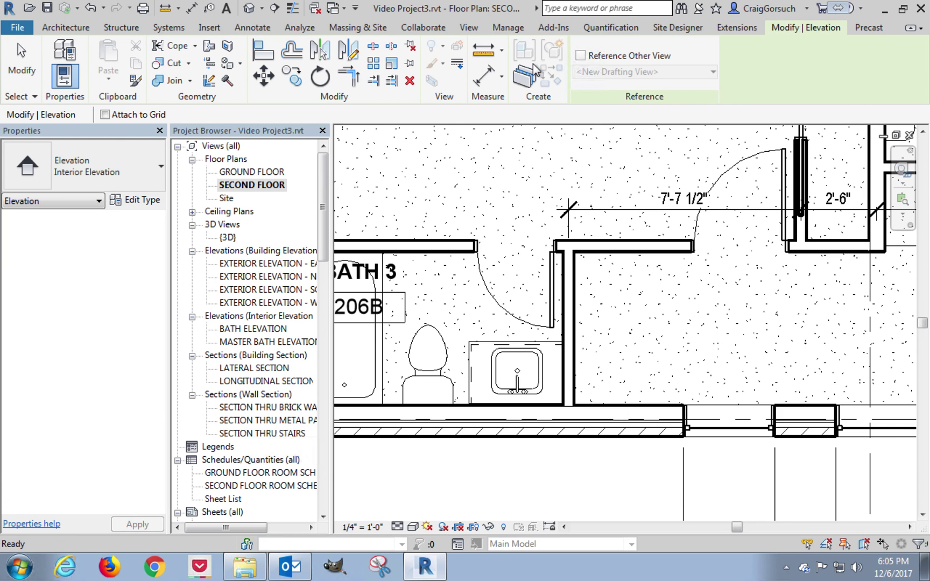
pyautogui.click(581, 55)
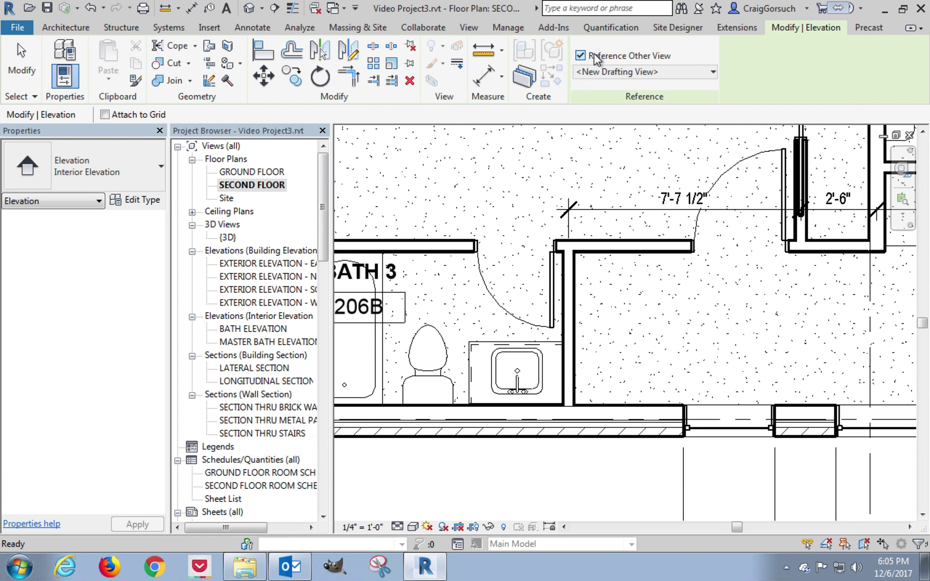
pyautogui.click(699, 71)
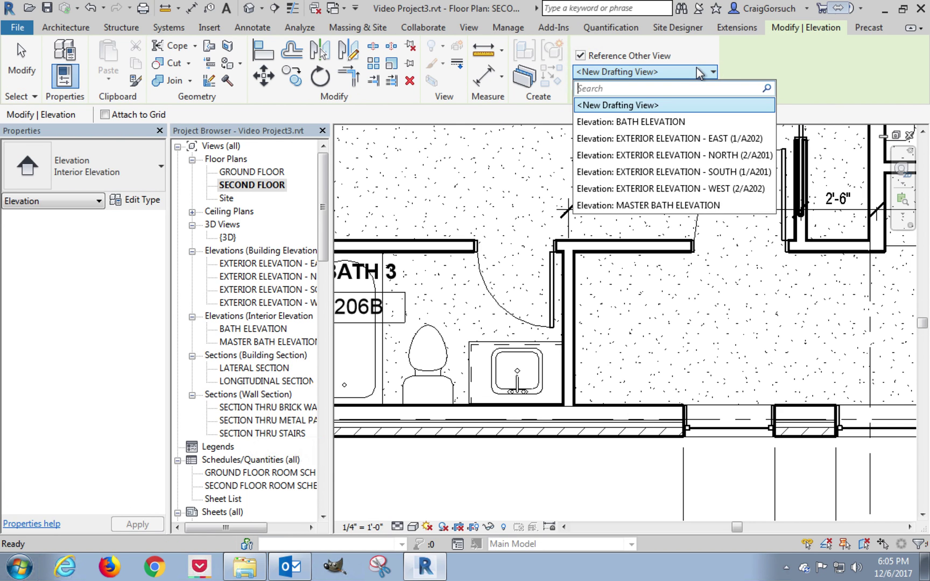
pyautogui.click(651, 122)
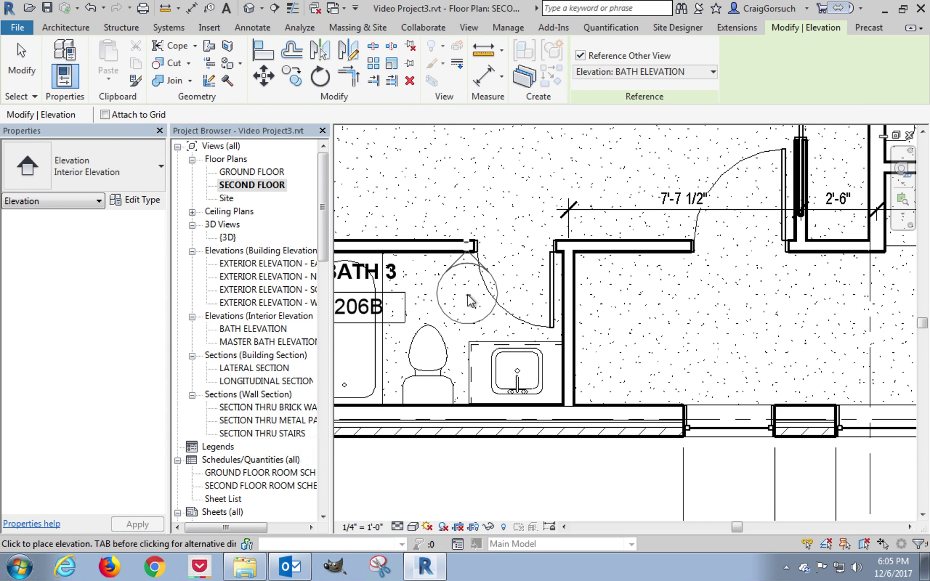
pyautogui.click(462, 355)
pyautogui.press('Escape')
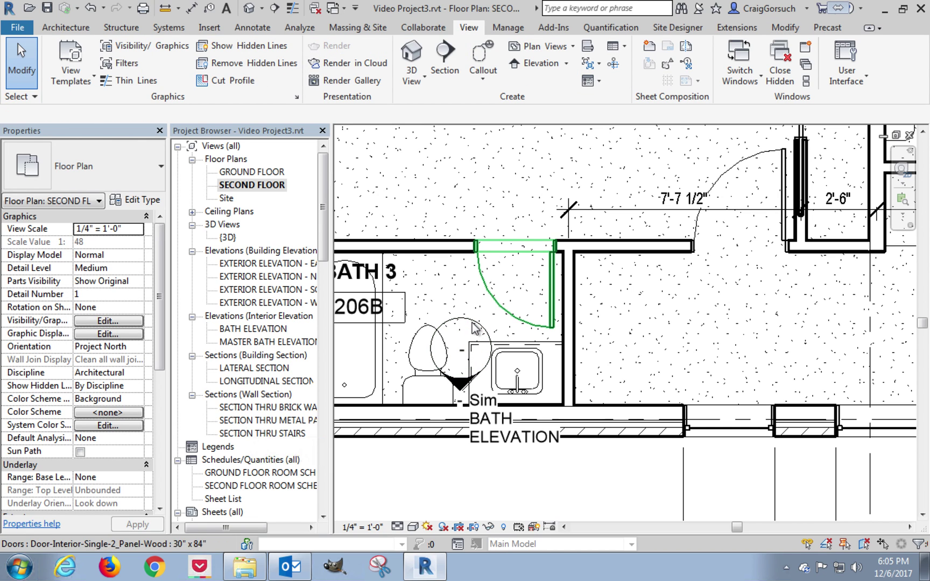
# Move the Bath 3 marker up into the room above the toilet, then zoom out.
pyautogui.moveTo(449, 319); pyautogui.dragTo(447, 245)
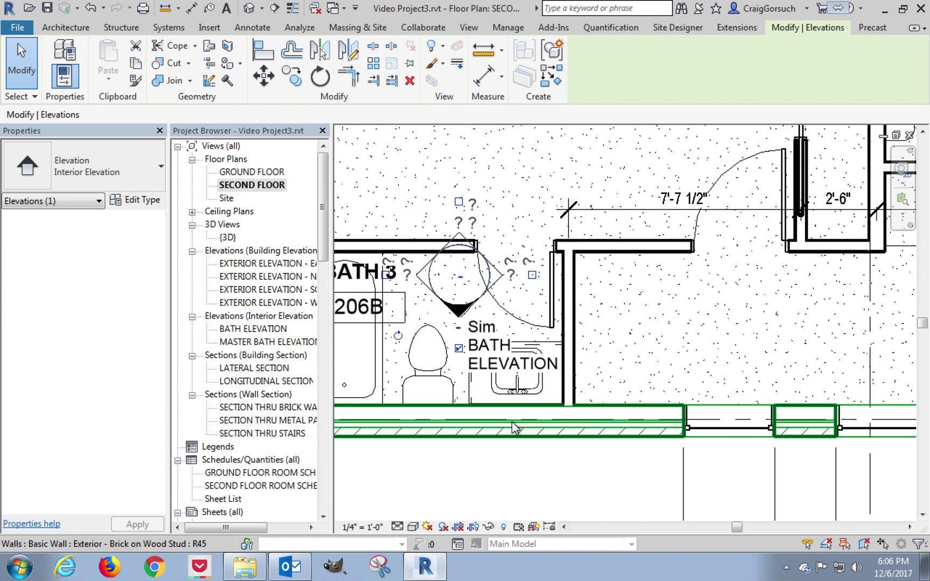
pyautogui.click(511, 468)
pyautogui.scroll(-2, 514, 476)
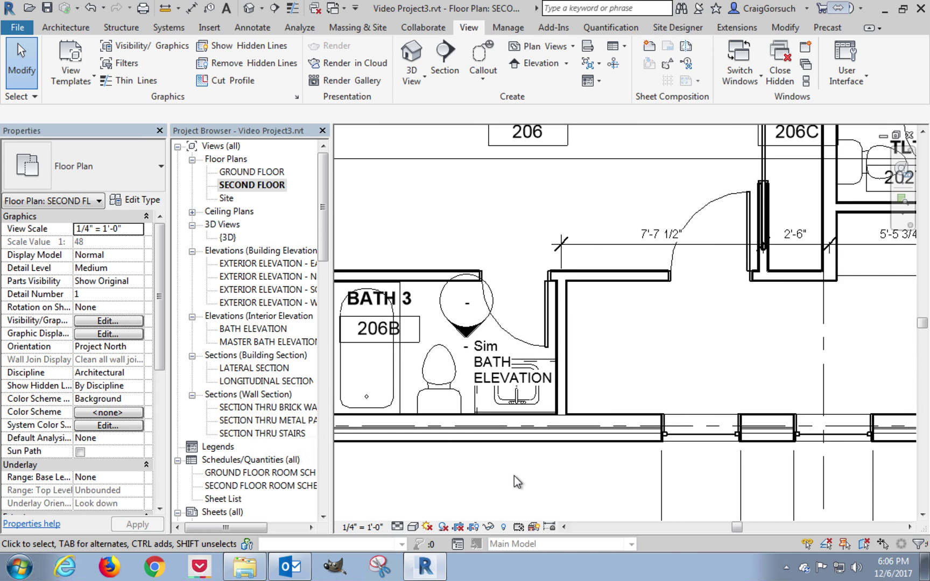
pyautogui.scroll(-2, 513, 476)
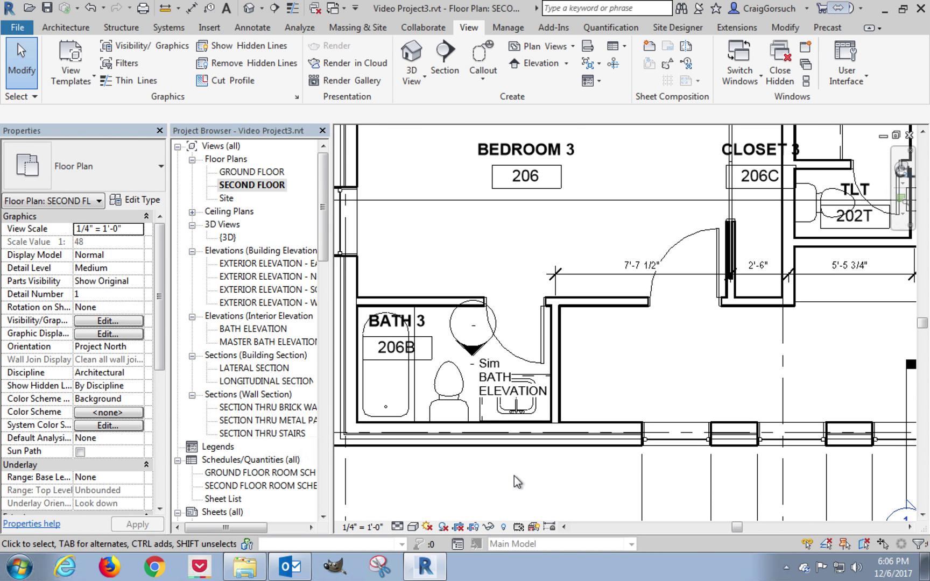
pyautogui.moveTo(552, 475); pyautogui.dragTo(495, 487, button='middle')
pyautogui.scroll(-3, 497, 488)
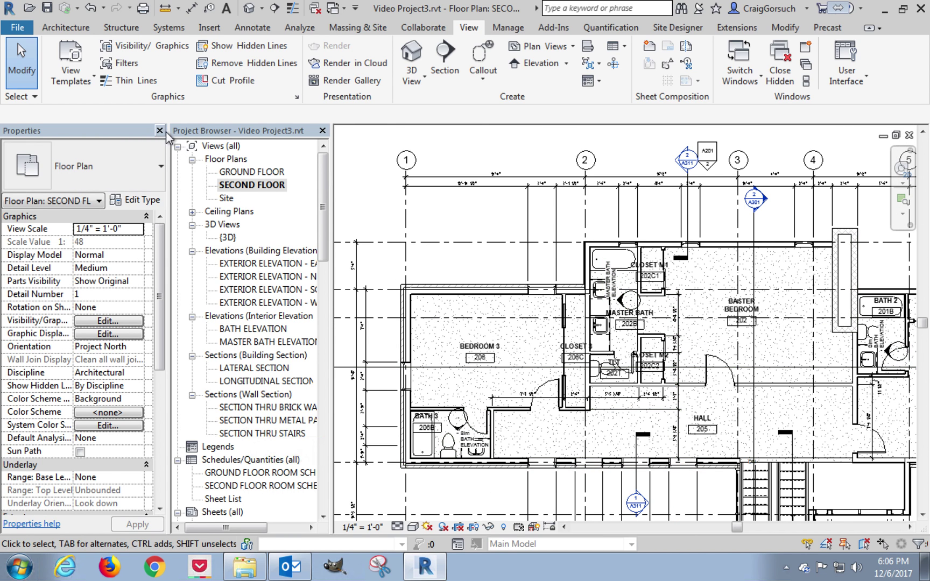
# Open the GROUND FLOOR plan and bring KITCHEN / DINING 103 into view.
pyautogui.doubleClick(252, 173)
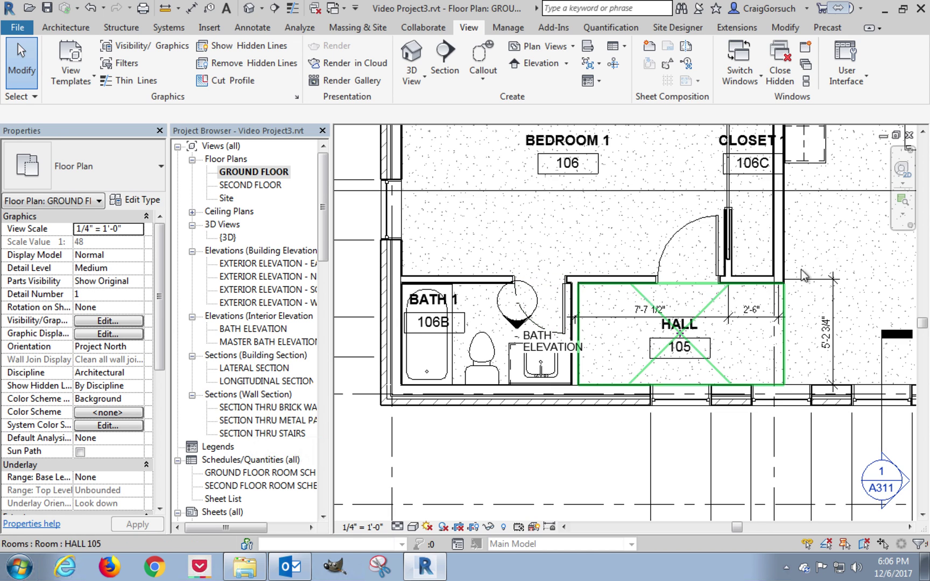
pyautogui.moveTo(815, 304); pyautogui.dragTo(693, 407, button='middle')
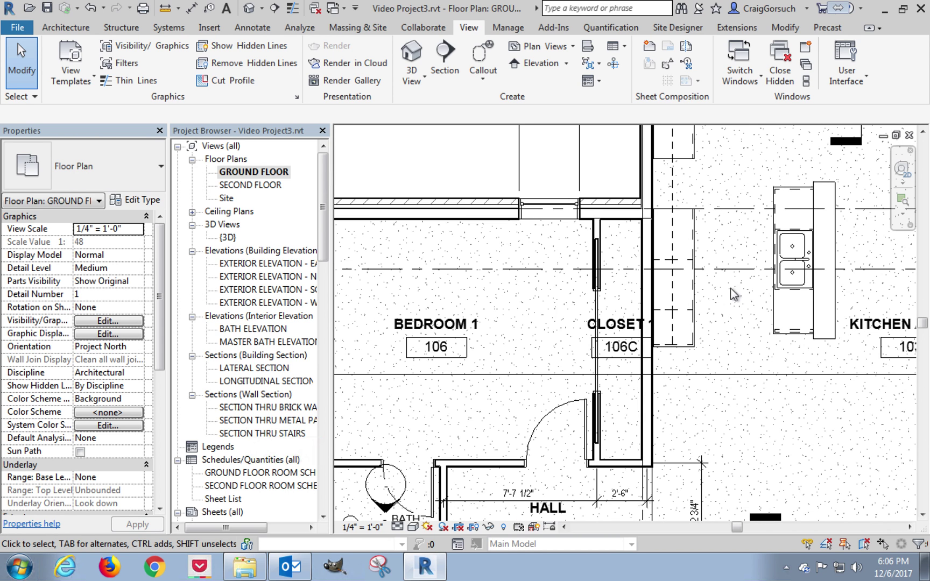
pyautogui.moveTo(739, 366); pyautogui.dragTo(627, 392, button='middle')
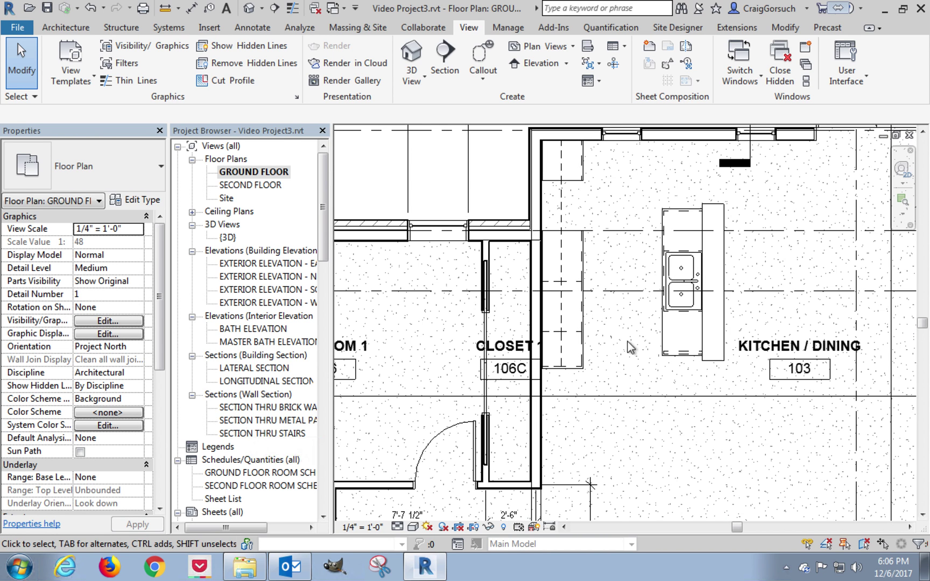
# Place an interior elevation marker in the kitchen, centred between the counter and island.
pyautogui.click(541, 63)
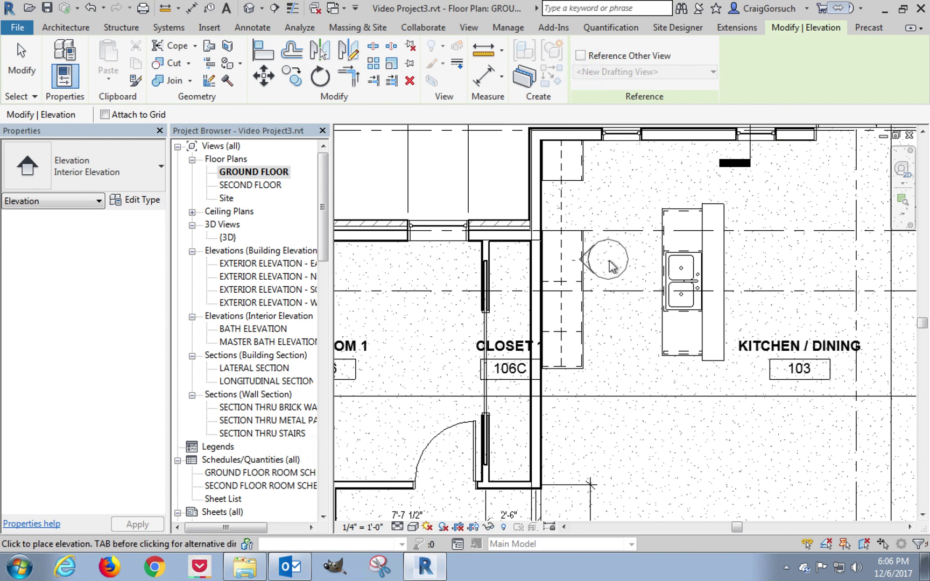
pyautogui.click(610, 266)
pyautogui.press('Escape')
pyautogui.press('Escape')
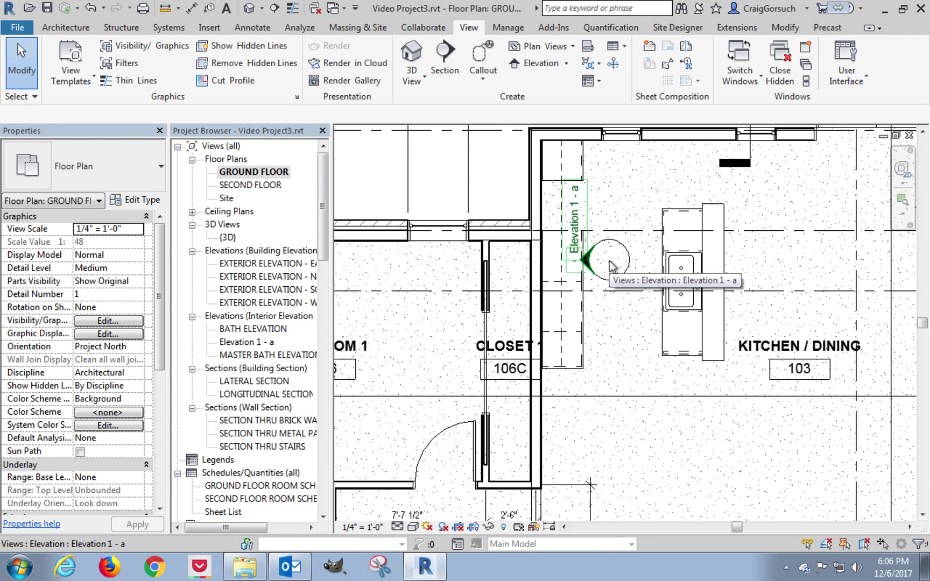
pyautogui.scroll(2, 610, 261)
pyautogui.click(624, 285)
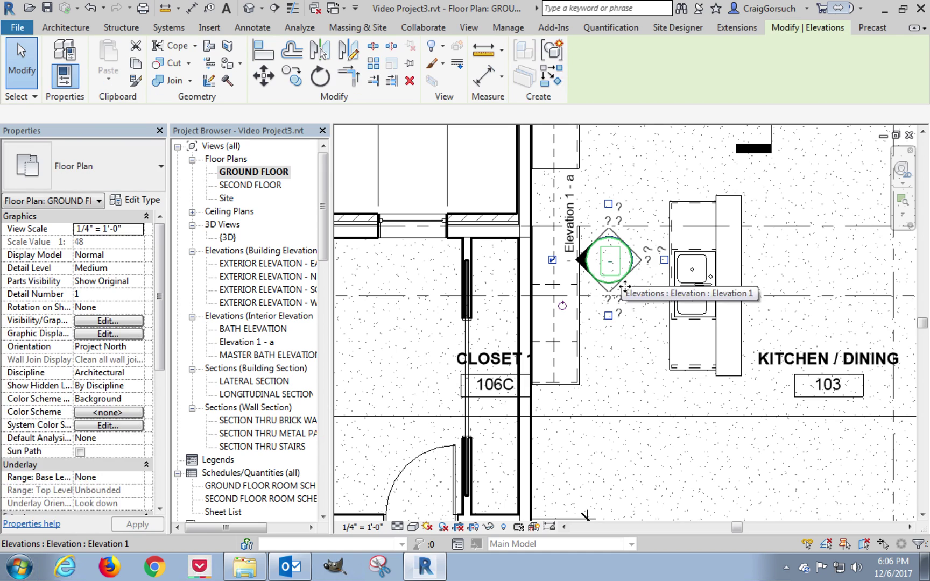
pyautogui.moveTo(624, 286); pyautogui.dragTo(624, 285)
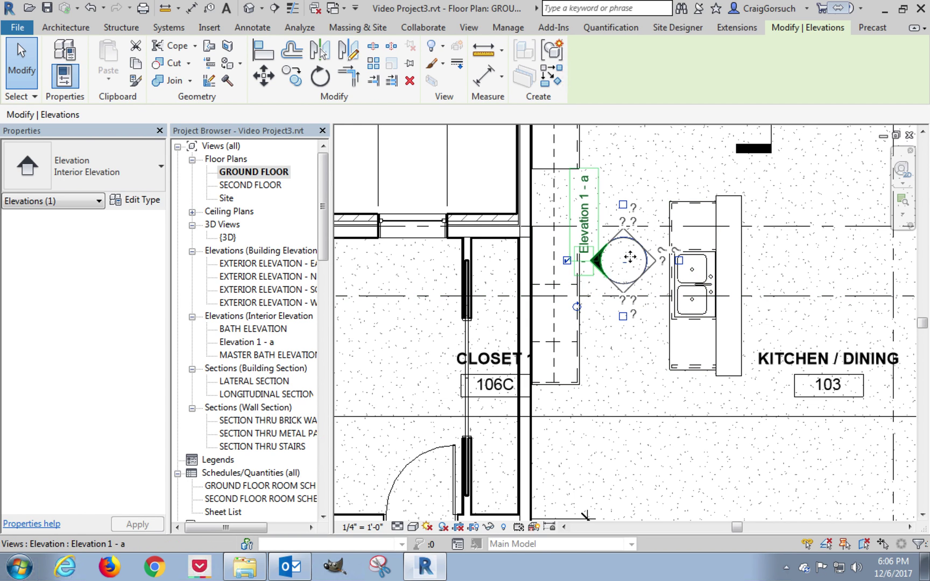
# Add an island-facing view to the kitchen marker and rename Elevation 1 - a to KITCHEN ELEVATION.
pyautogui.click(680, 260)
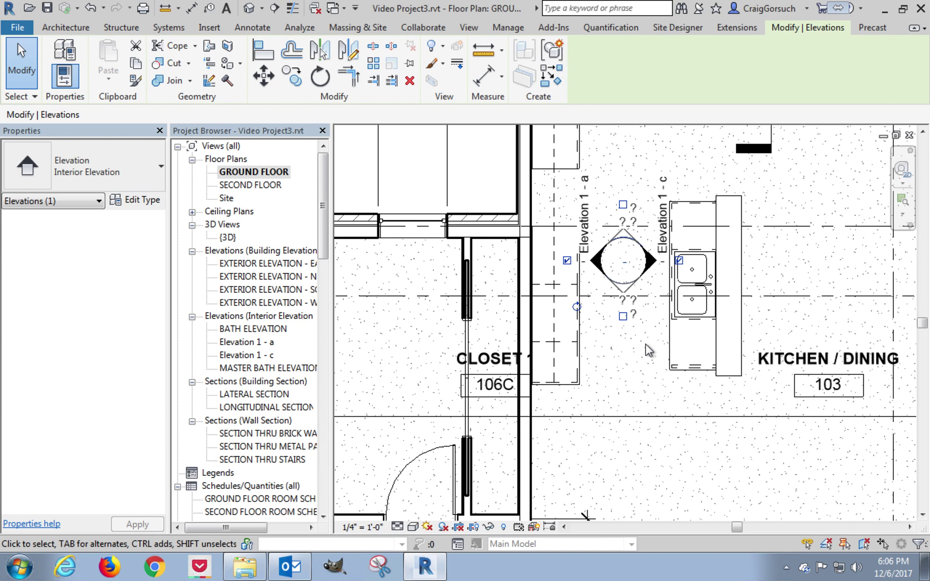
pyautogui.click(644, 359)
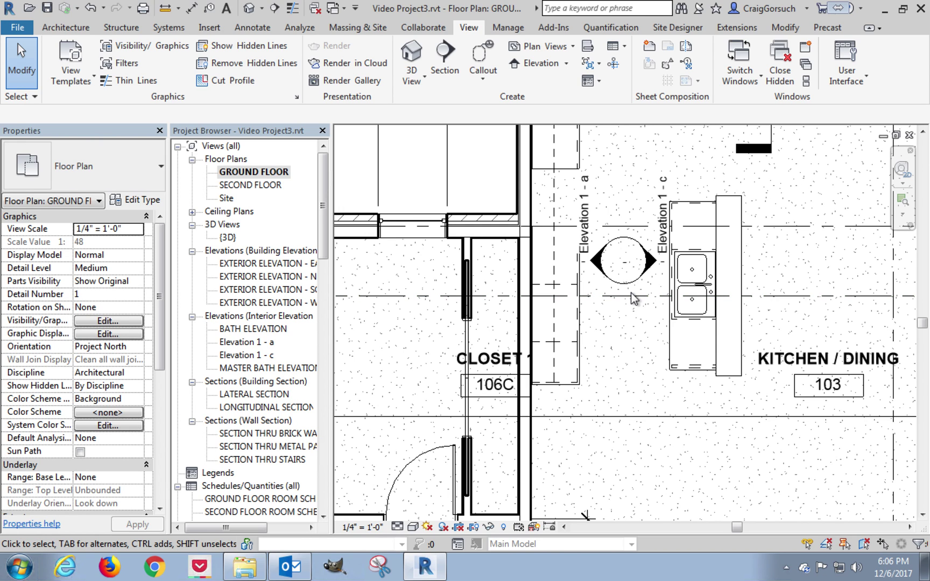
pyautogui.click(253, 343)
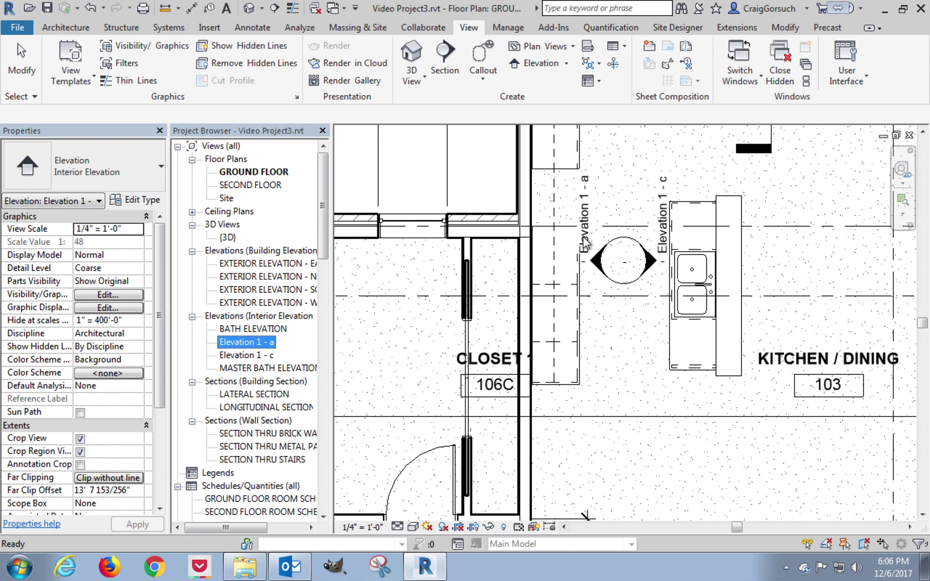
pyautogui.rightClick(257, 350)
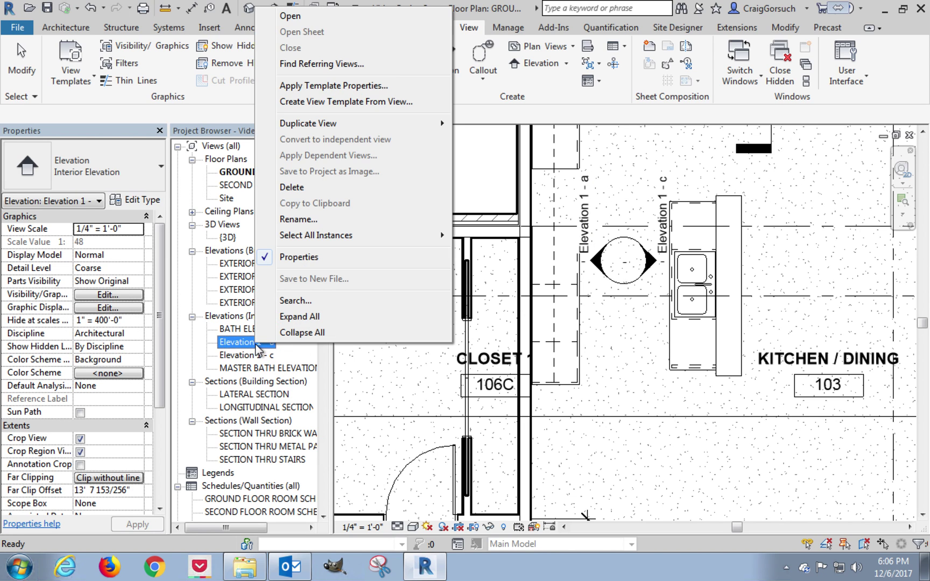
pyautogui.click(322, 221)
pyautogui.write('KITCHEN ELEVATION')
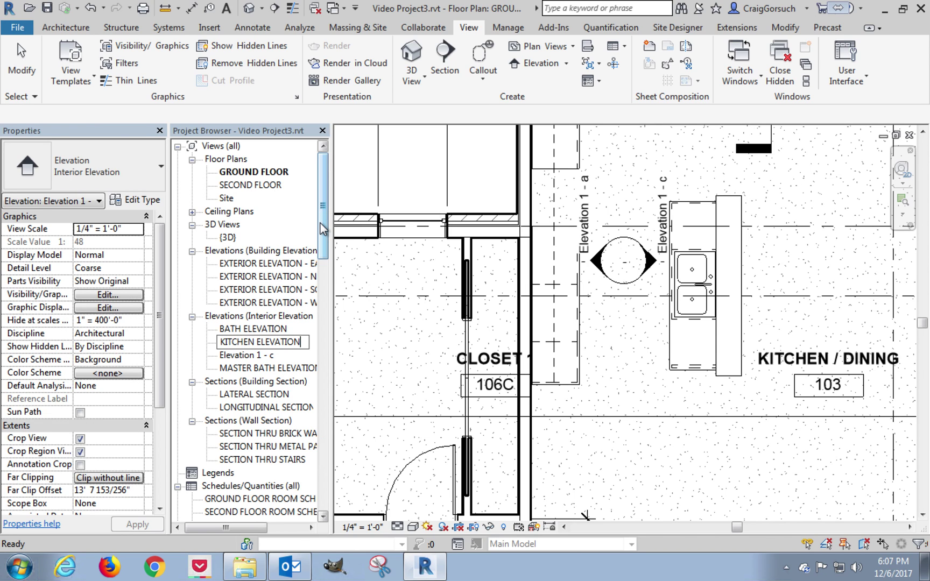
pyautogui.press('Return')
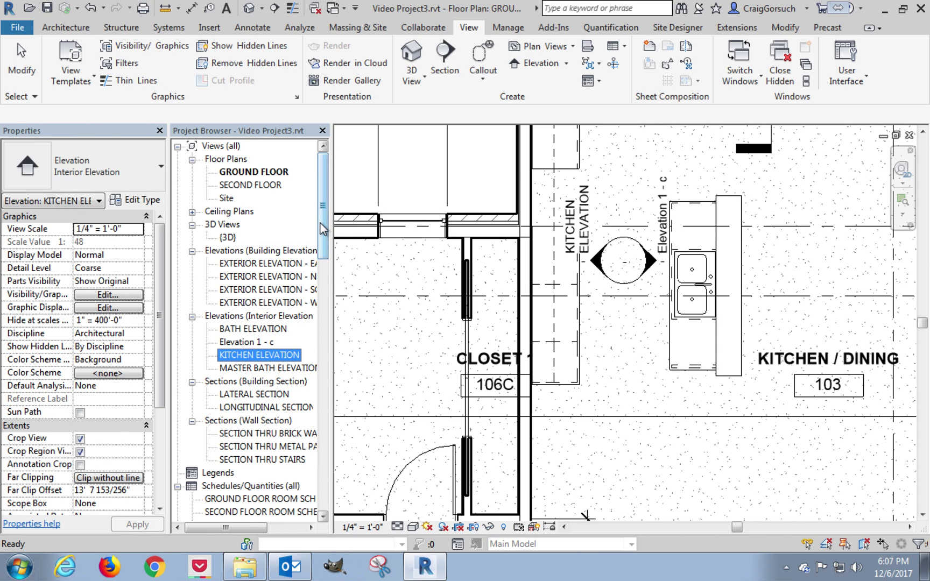
# Rename the Elevation 1 - c view to KITCHEN ISLAND.
pyautogui.rightClick(258, 343)
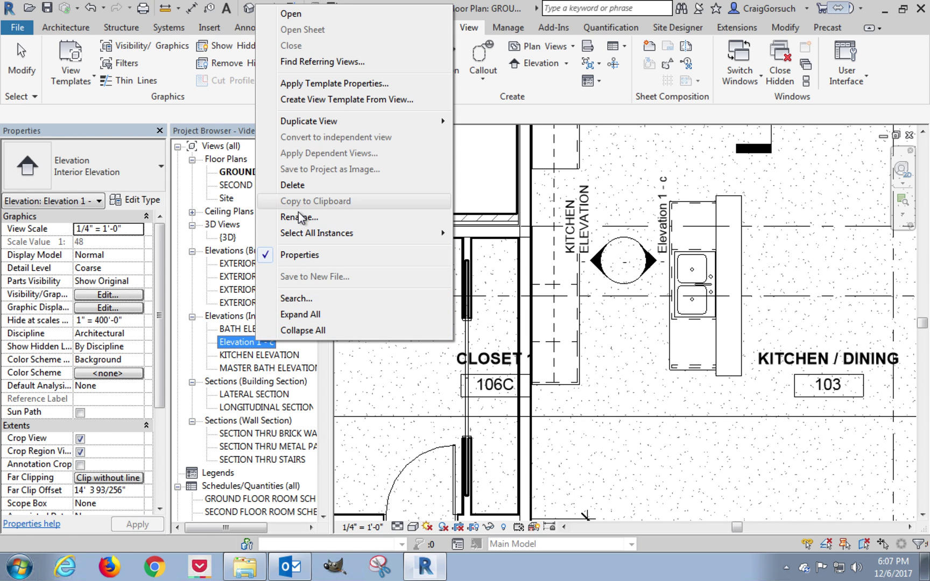
pyautogui.click(297, 214)
pyautogui.write('KITHC')
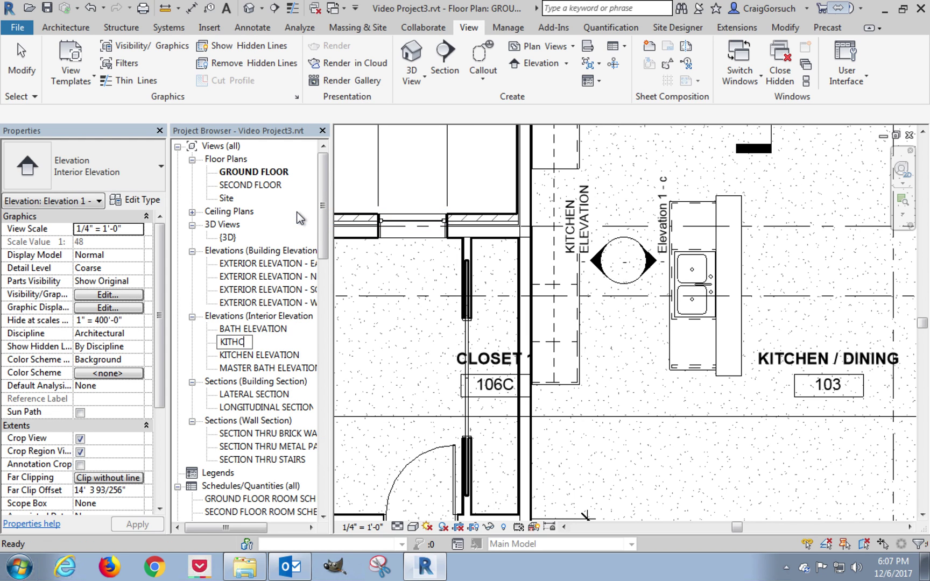
pyautogui.press('BackSpace')
pyautogui.press('BackSpace')
pyautogui.press('BackSpace')
pyautogui.press('BackSpace')
pyautogui.press('BackSpace')
pyautogui.write('ITCHEN ISLAND')
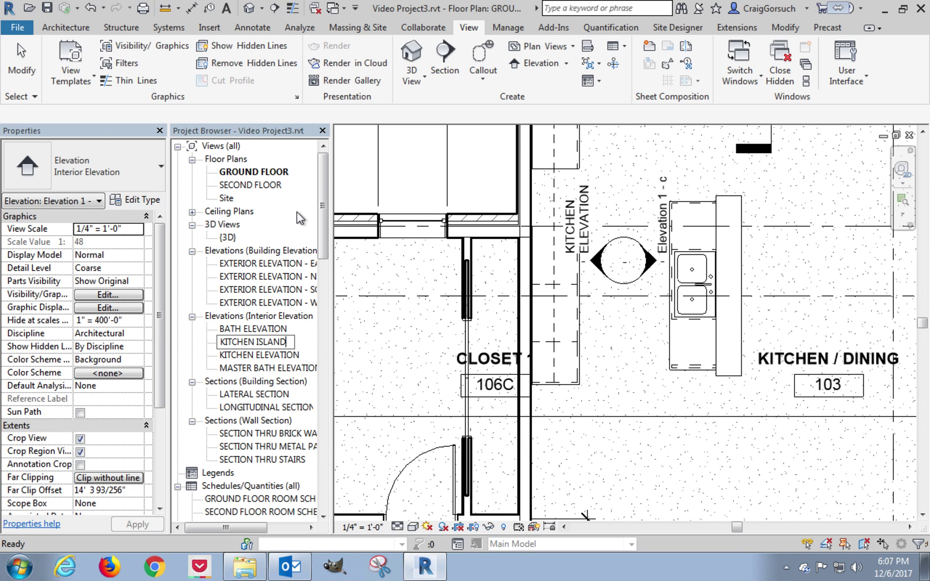
pyautogui.press('Return')
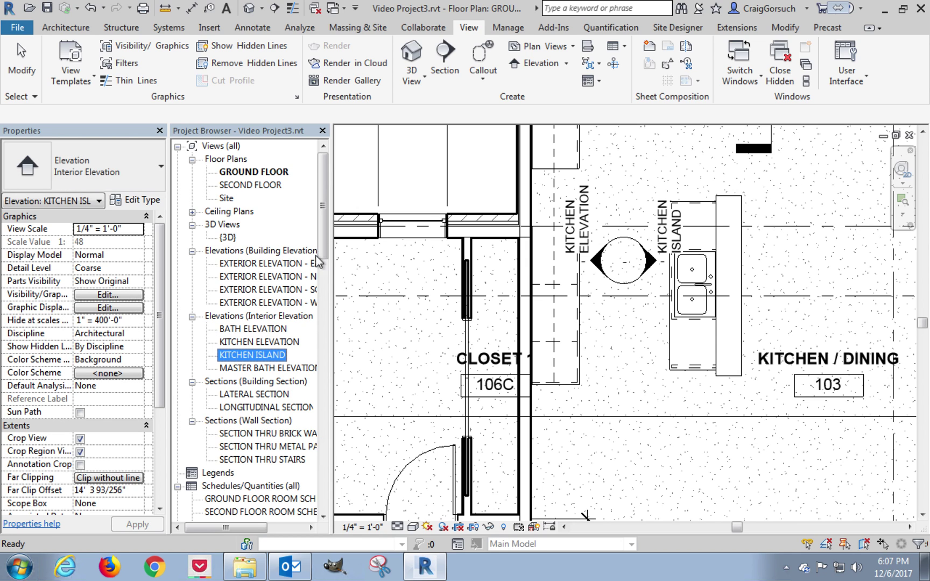
pyautogui.click(649, 397)
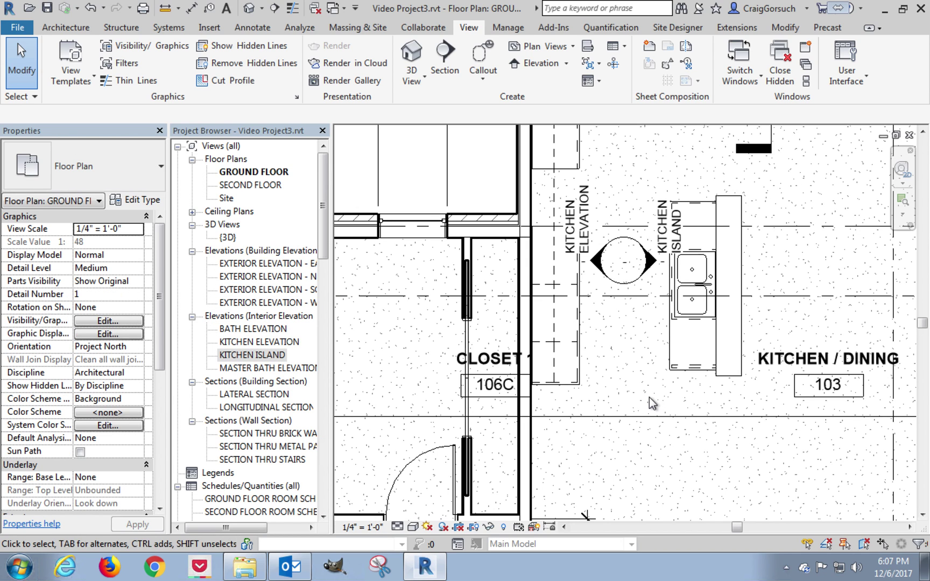
# Zoom to fit and select the BATH, KITCHEN, KITCHEN ISLAND and MASTER BATH elevation views.
pyautogui.press('z')
pyautogui.press('f')
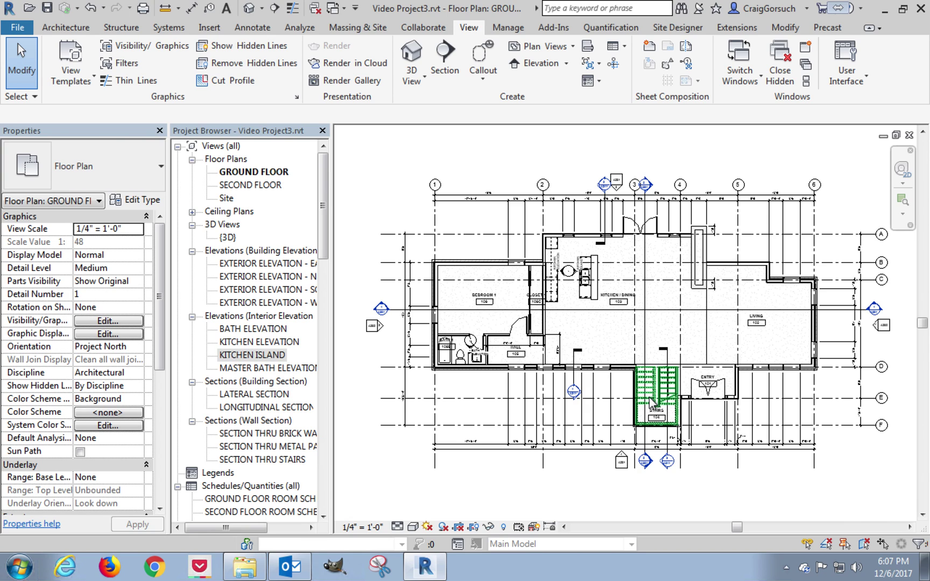
pyautogui.click(257, 331)
pyautogui.keyDown('ctrl'); pyautogui.click(258, 342); pyautogui.keyUp('ctrl')
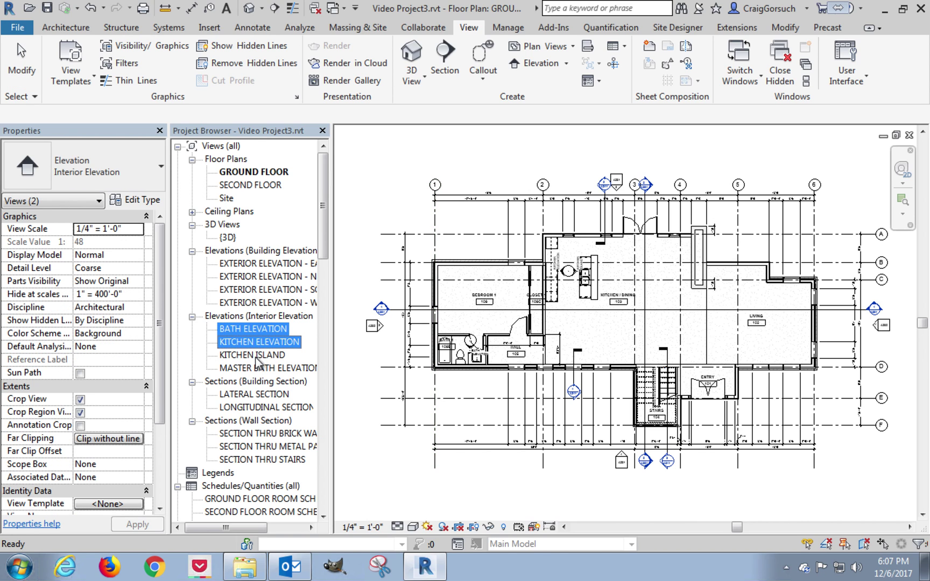
pyautogui.keyDown('ctrl'); pyautogui.click(256, 355); pyautogui.keyUp('ctrl')
pyautogui.keyDown('ctrl'); pyautogui.click(255, 367); pyautogui.keyUp('ctrl')
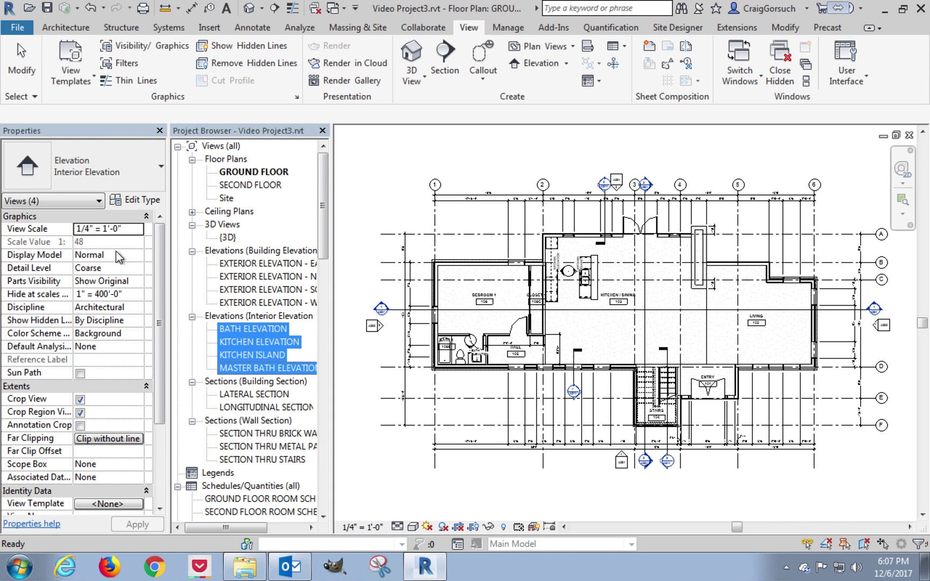
# Set the selected views to 1/2" = 1'-0" scale and Fine detail, then check BATH ELEVATION.
pyautogui.click(137, 229)
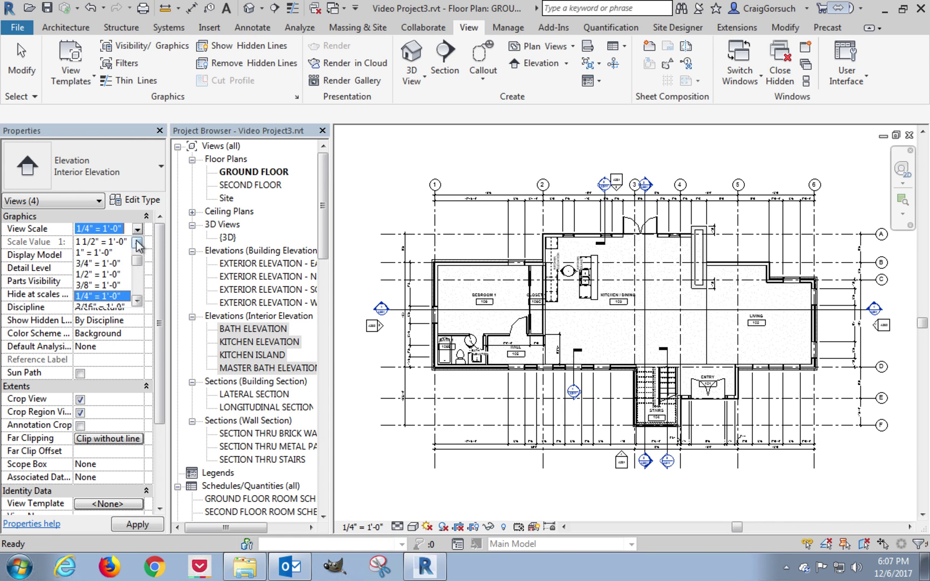
pyautogui.click(104, 275)
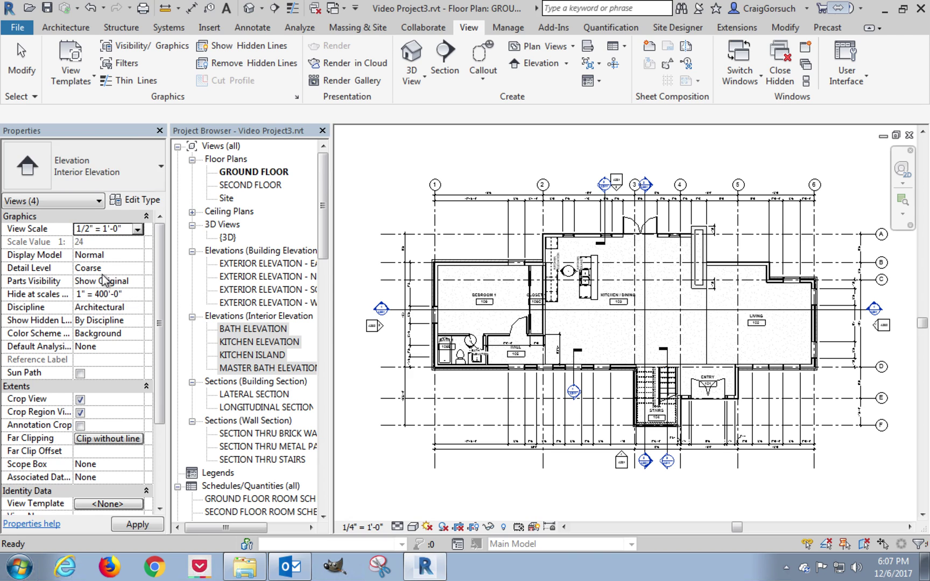
pyautogui.click(139, 269)
pyautogui.click(95, 303)
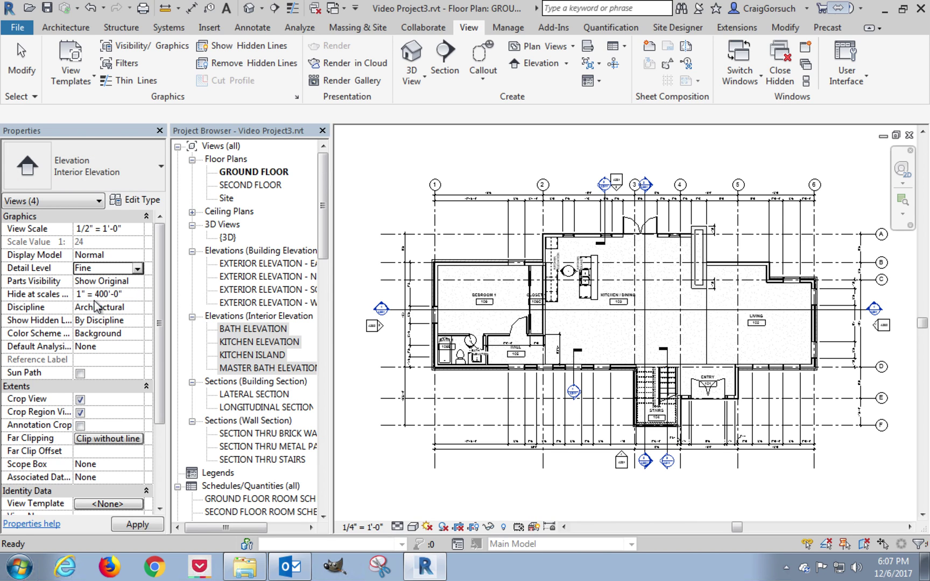
pyautogui.click(361, 203)
pyautogui.click(247, 369)
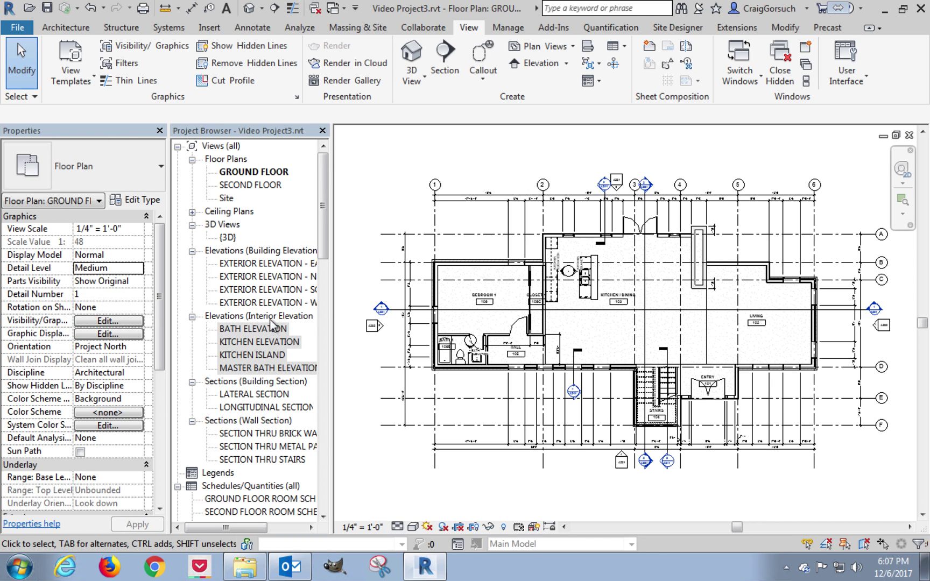
pyautogui.click(267, 302)
pyautogui.click(269, 333)
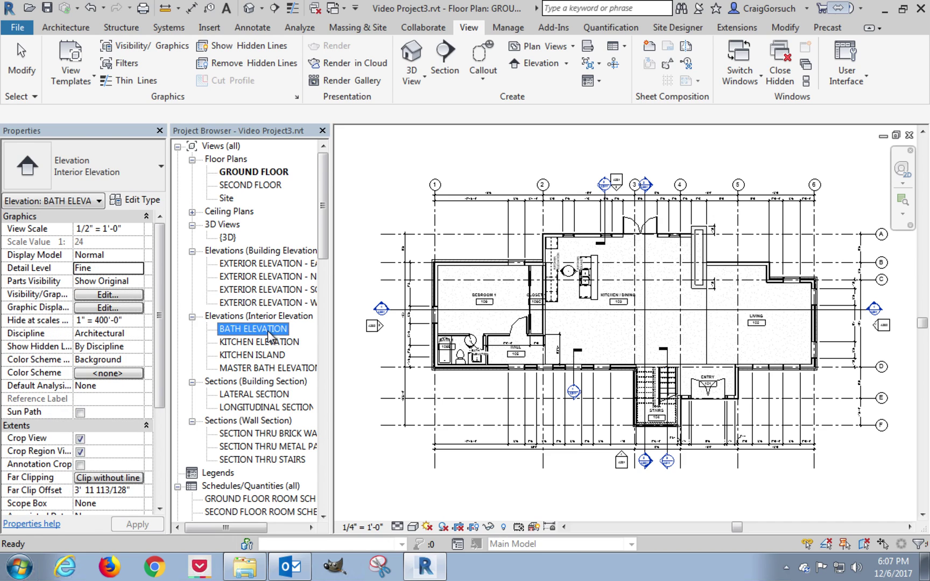